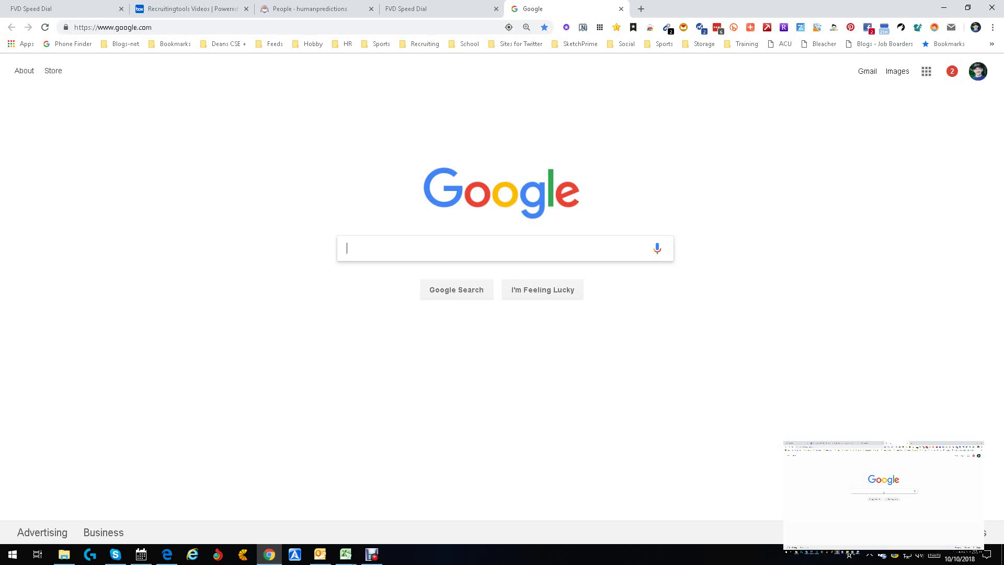
Step: Enter the X-ray query site:*.org/resumes Hackers in the Google search box
{"action": "type", "text": "site:*.org/resumes"}
{"action": "type", "text": "Hackers"}
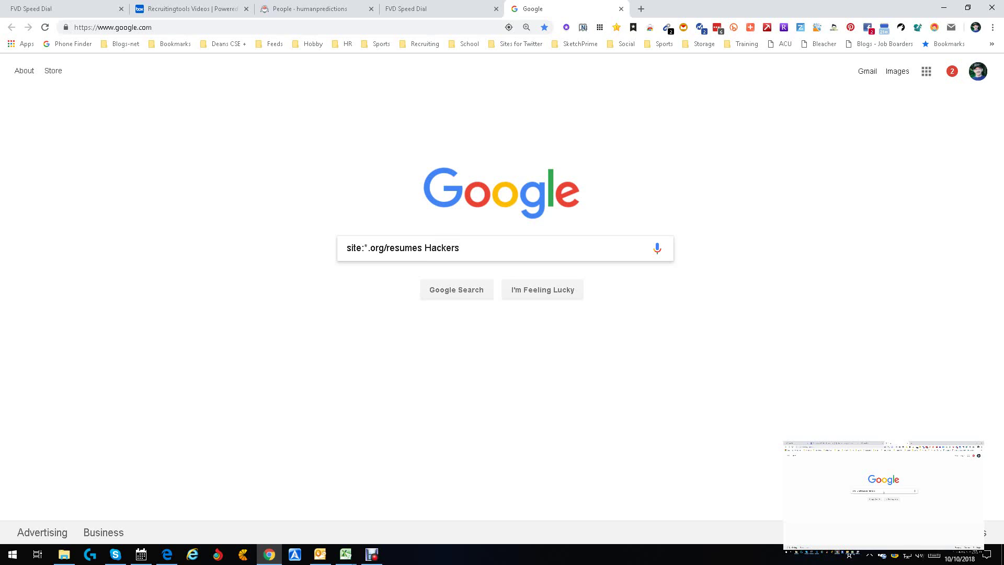
Step: Run the search and open the Résumés of Hacker Society Members page, scrolling through it
{"action": "key", "text": "Return"}
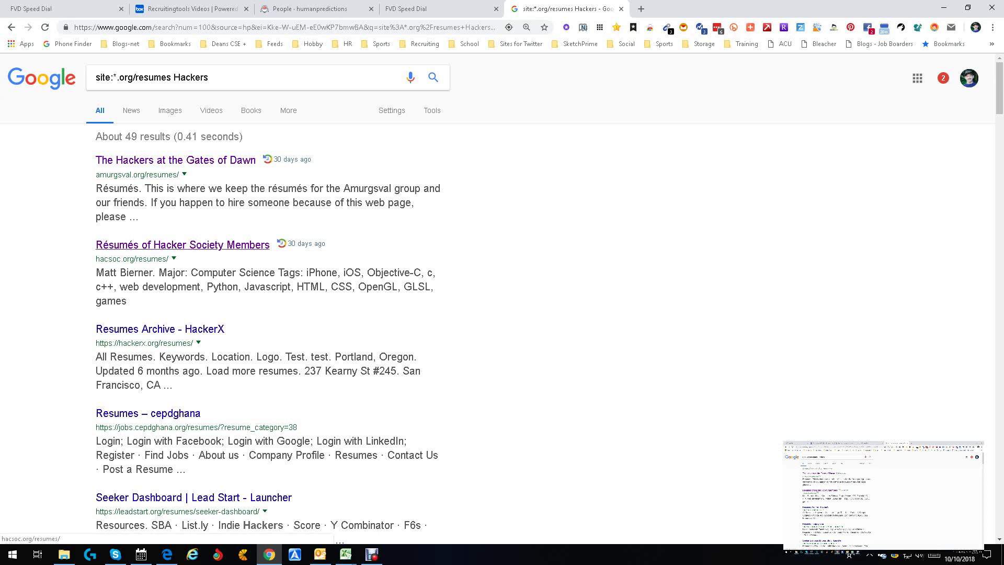
{"action": "left_click", "coordinate": [183, 245]}
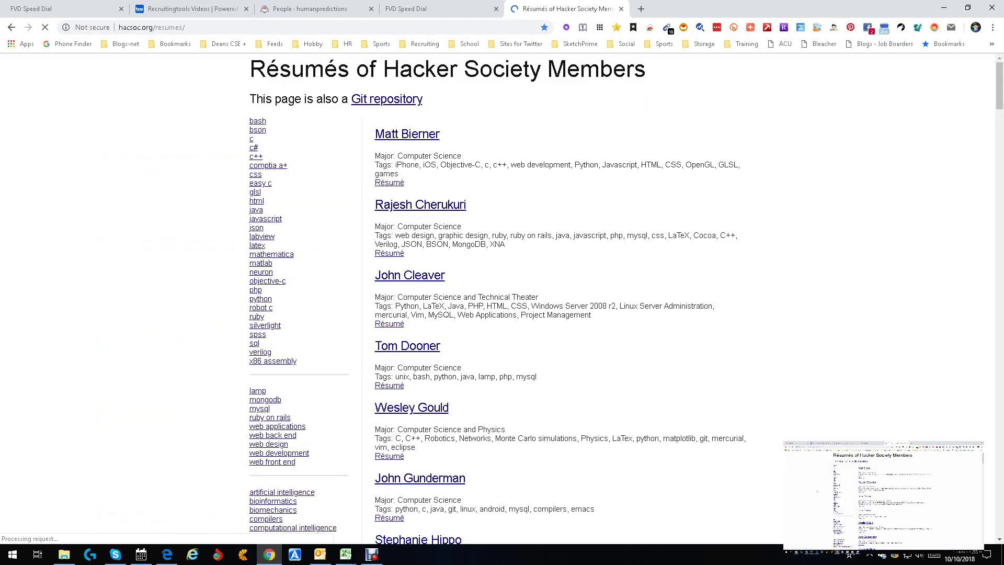
{"action": "scroll", "coordinate": [502, 292], "scroll_direction": "down", "scroll_amount": 20}
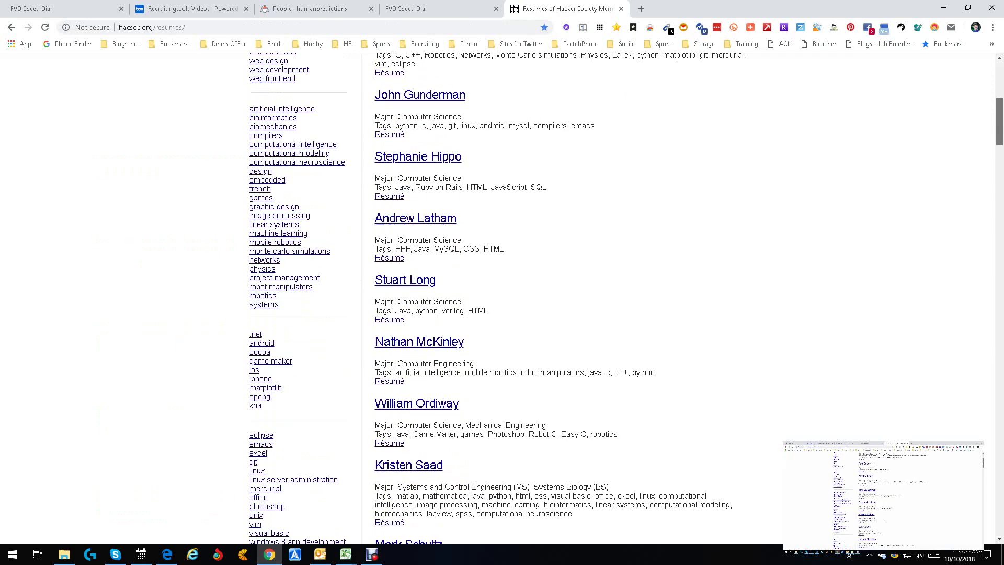
{"action": "scroll", "coordinate": [502, 298], "scroll_direction": "down", "scroll_amount": 20}
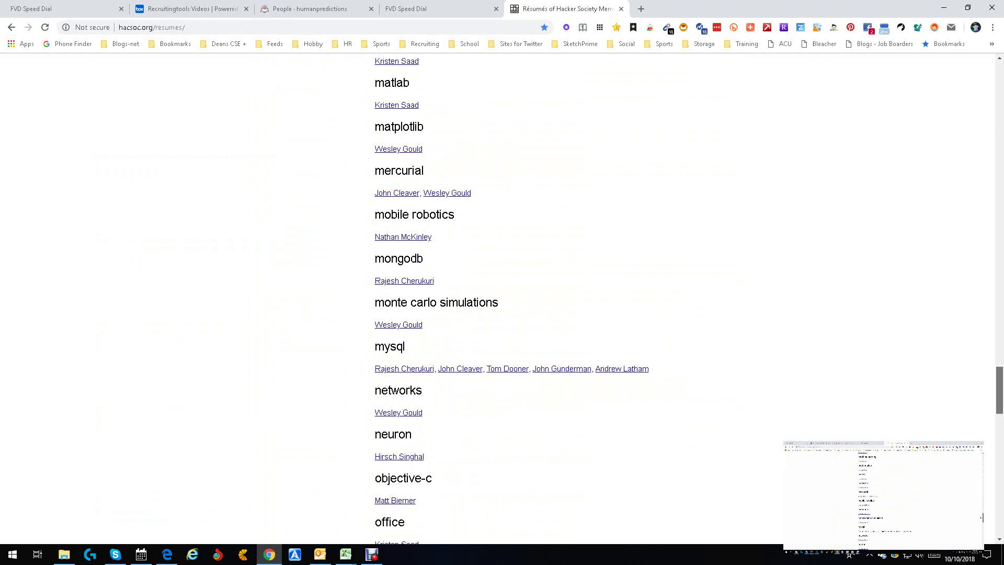
{"action": "scroll", "coordinate": [502, 298], "scroll_direction": "down", "scroll_amount": 6}
{"action": "scroll", "coordinate": [501, 298], "scroll_direction": "up", "scroll_amount": 20}
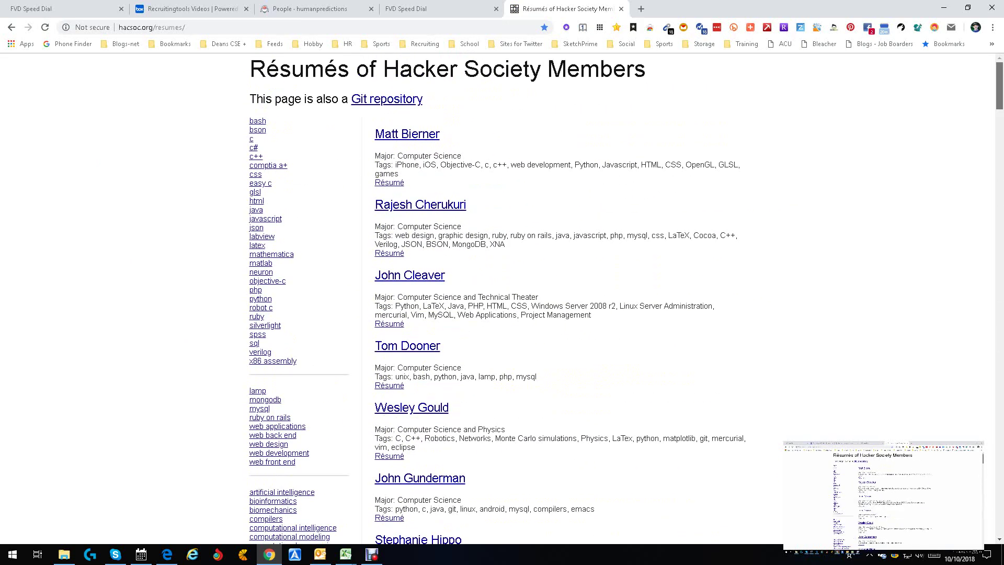
Step: Start an e-mail to the first listed member, then discard it unsent
{"action": "left_click", "coordinate": [407, 134]}
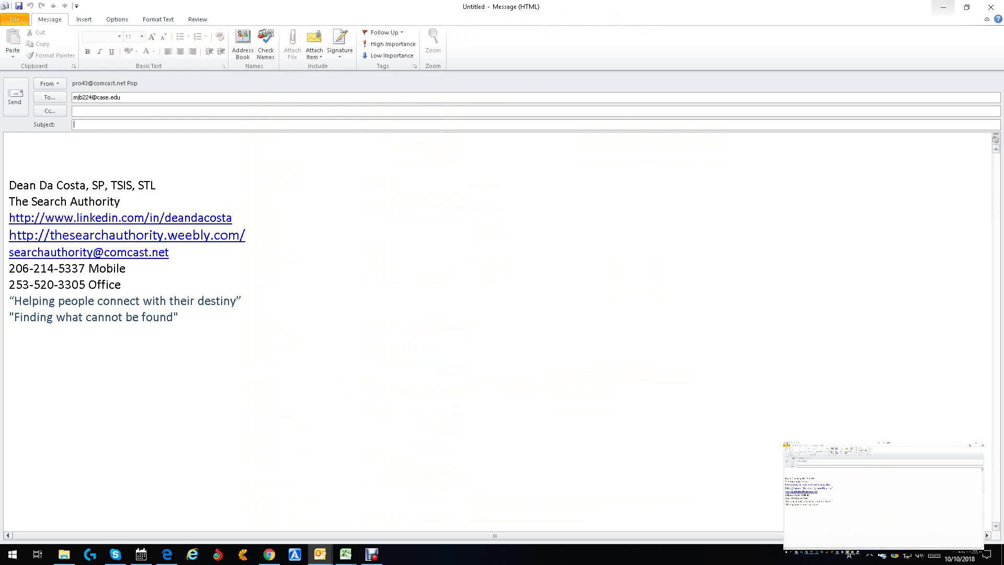
{"action": "left_click", "coordinate": [991, 7]}
{"action": "left_click", "coordinate": [503, 303]}
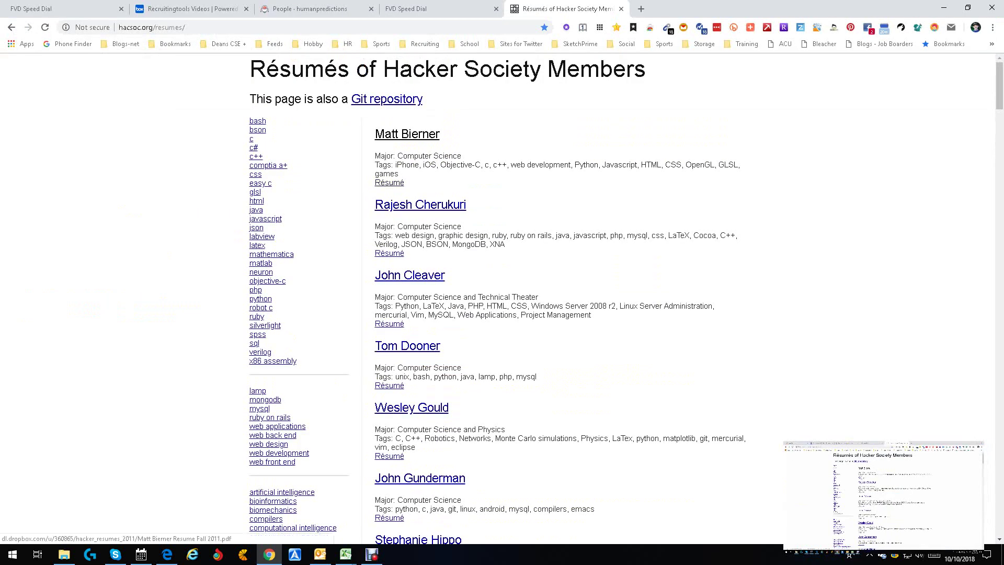
Step: Try the first two members' résumé links, returning to the member list after each error
{"action": "left_click", "coordinate": [389, 182]}
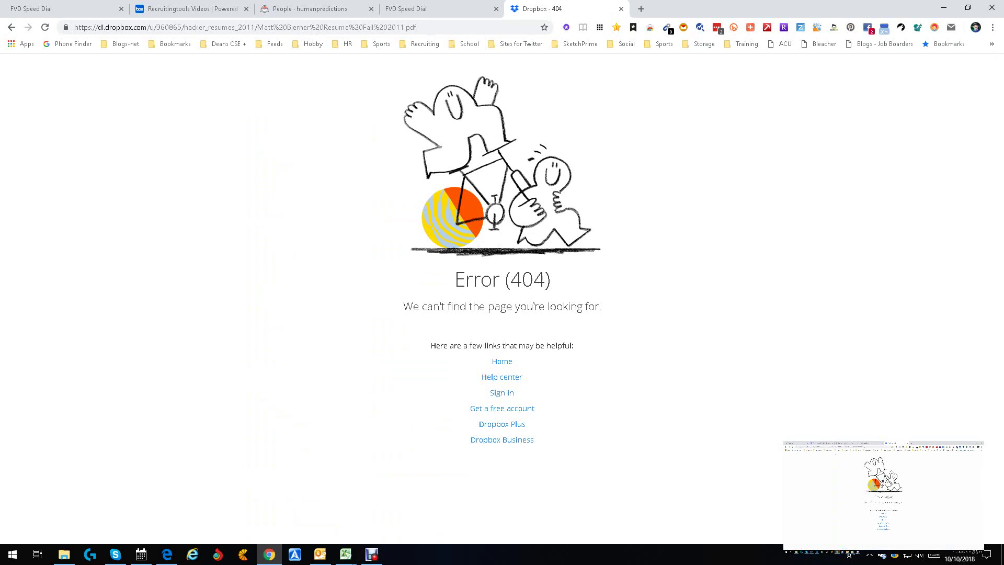
{"action": "left_click", "coordinate": [12, 27]}
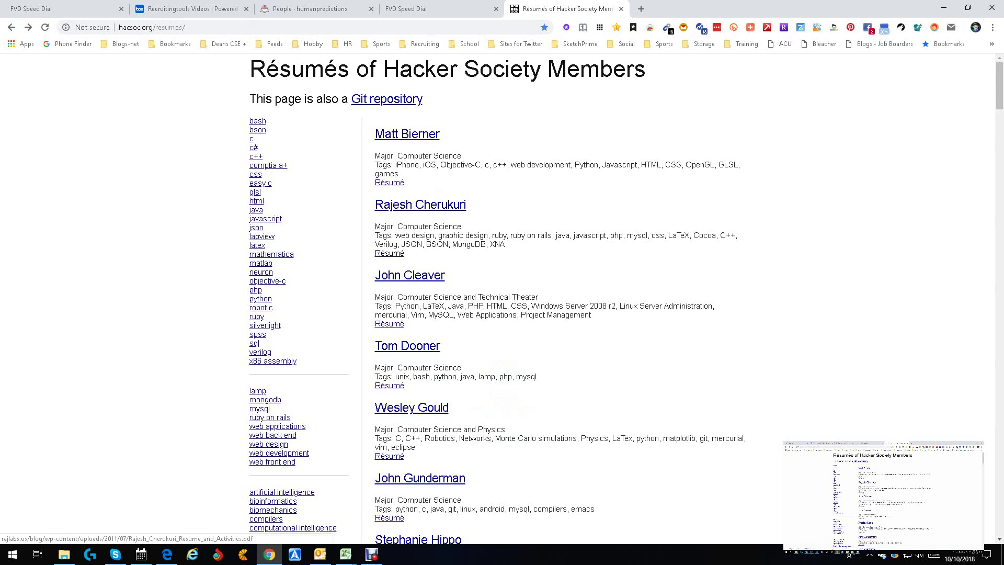
{"action": "left_click", "coordinate": [389, 253]}
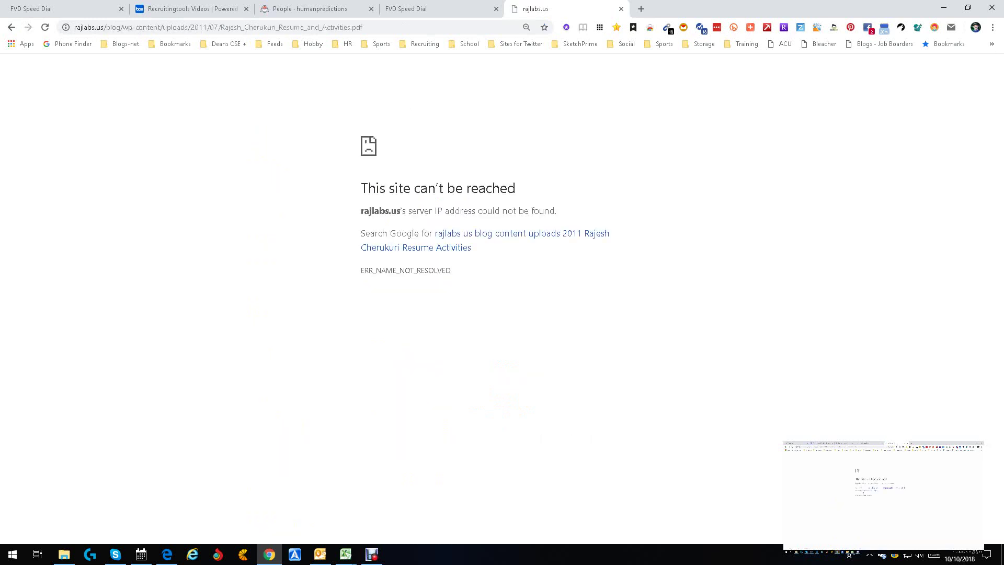
{"action": "left_click", "coordinate": [11, 27]}
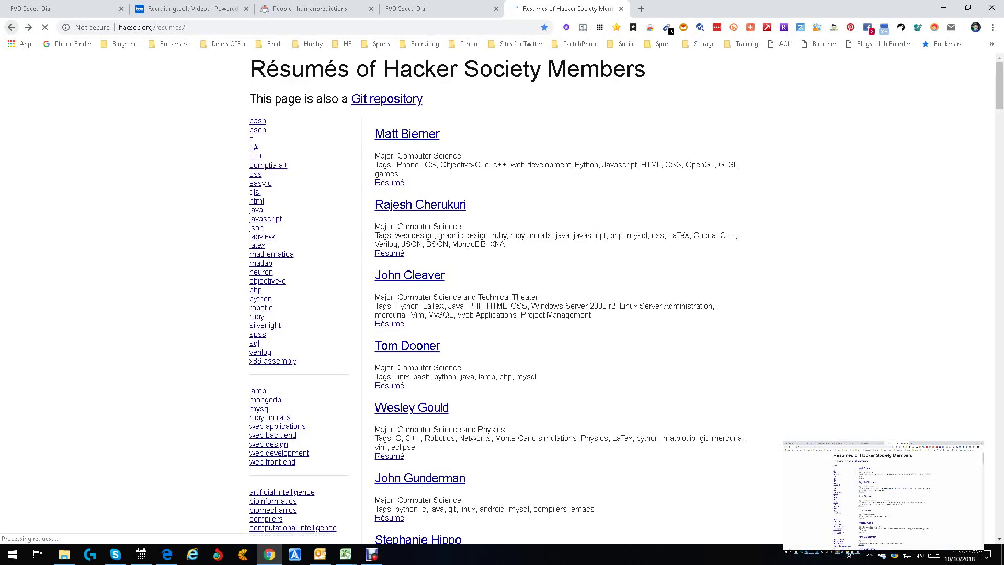
Step: Discard an unsent e-mail to a listed member and return to the Google results
{"action": "left_click", "coordinate": [420, 204]}
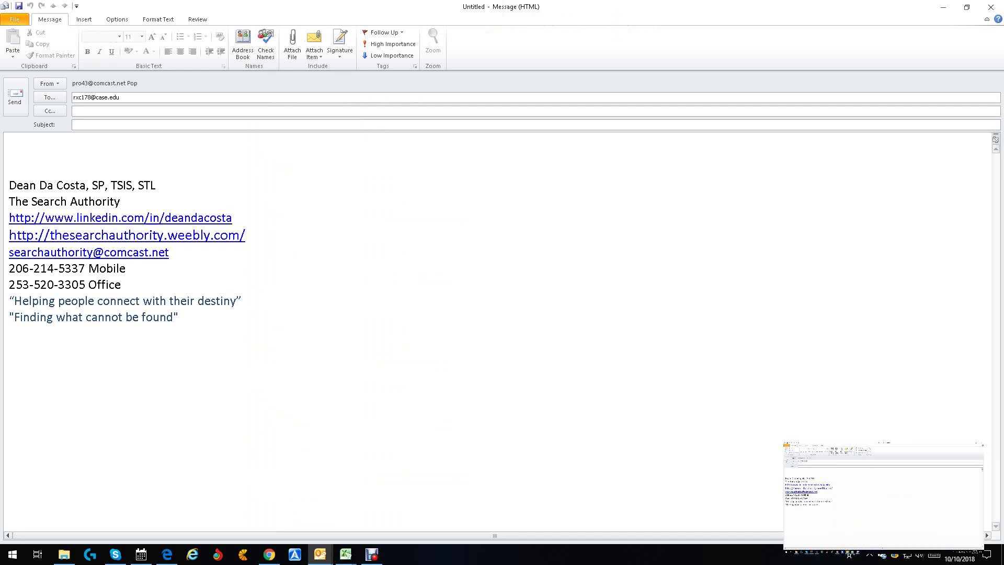
{"action": "left_click", "coordinate": [990, 7]}
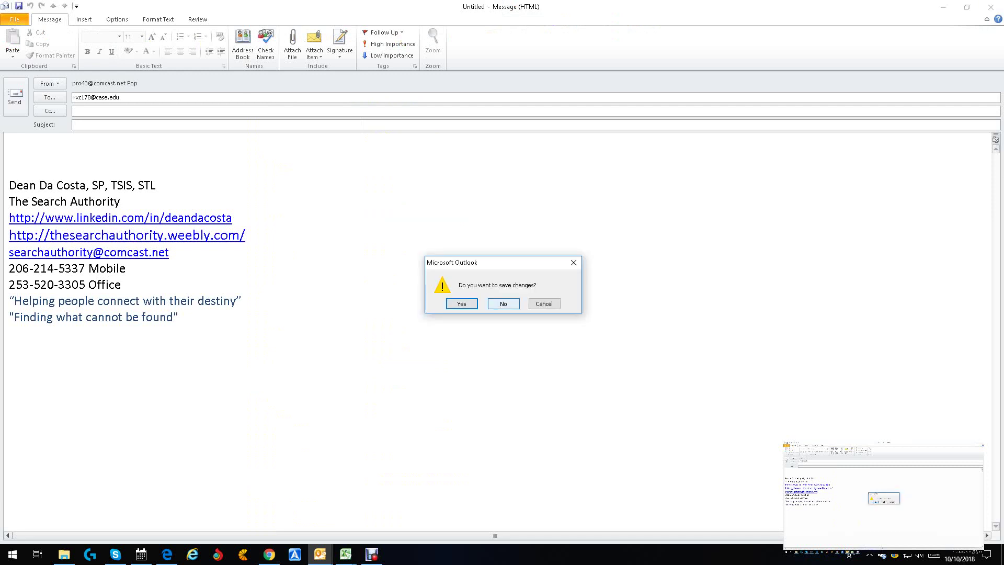
{"action": "left_click", "coordinate": [503, 303]}
{"action": "left_click", "coordinate": [12, 27]}
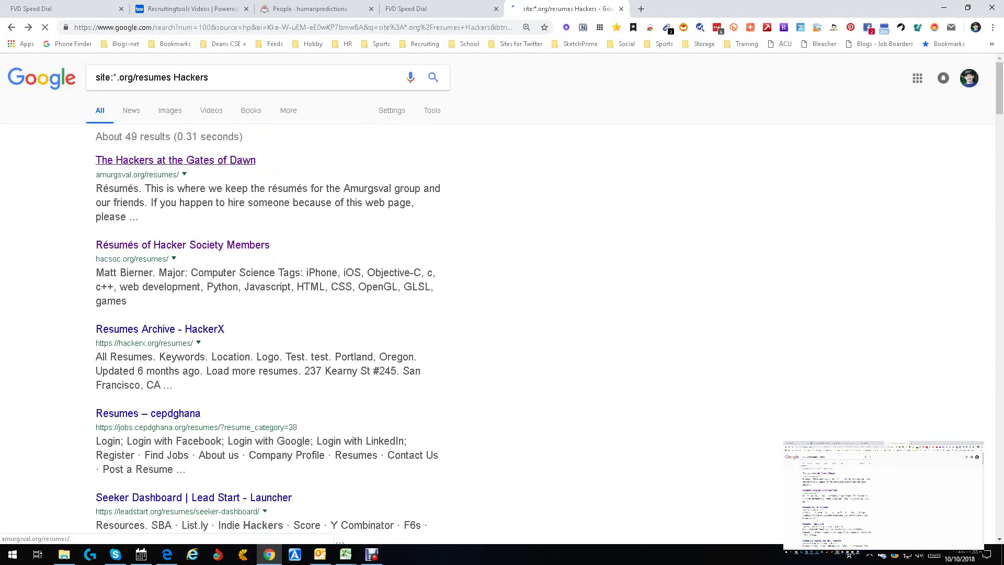
{"action": "left_click", "coordinate": [175, 160]}
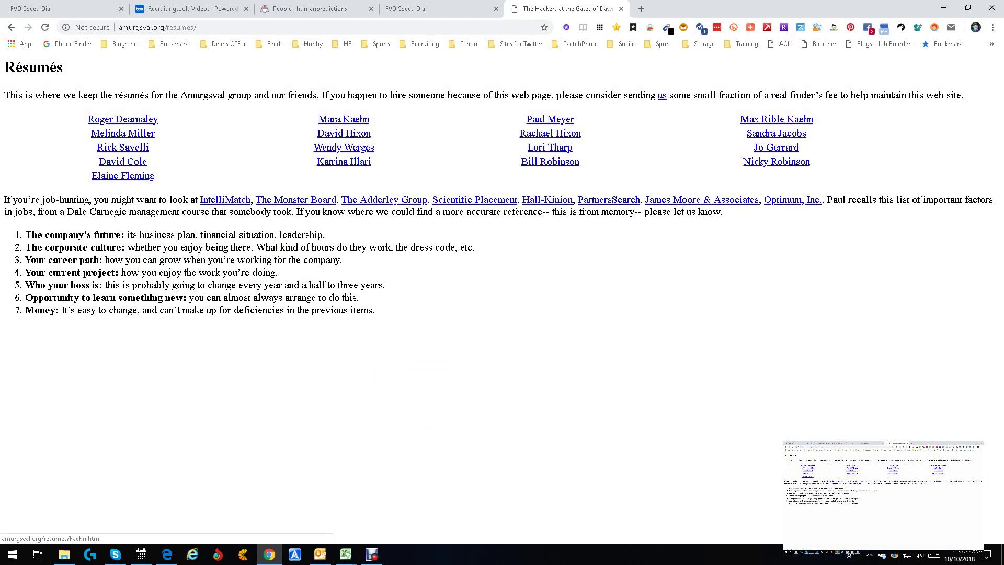
{"action": "left_click", "coordinate": [123, 119]}
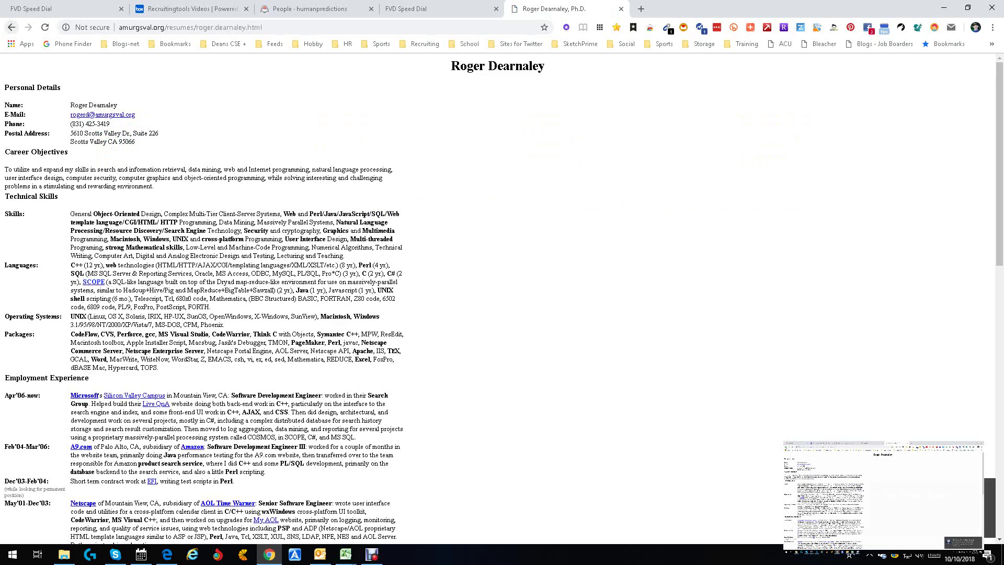
{"action": "left_click", "coordinate": [11, 27]}
{"action": "left_click", "coordinate": [11, 27]}
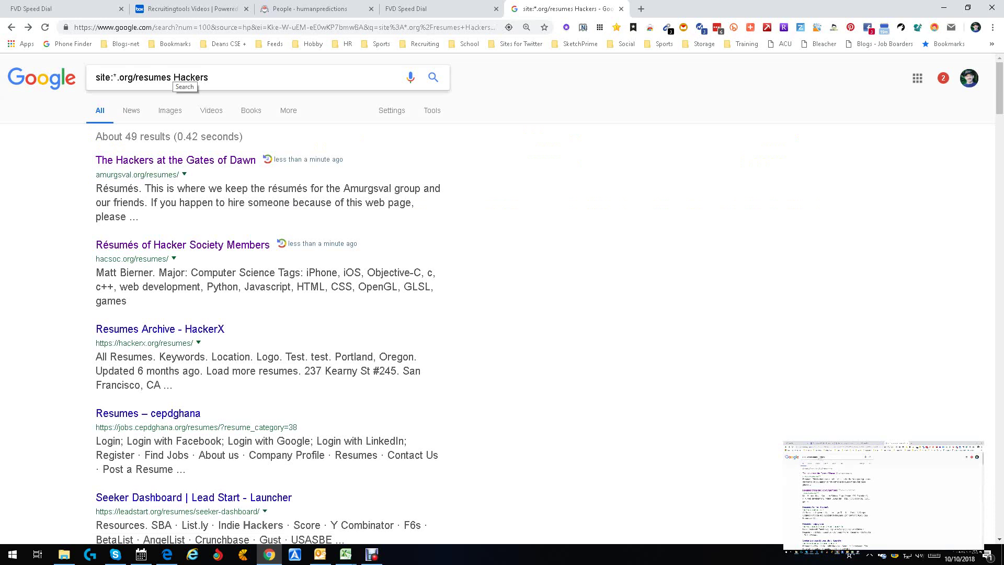
Step: Try query variants: singular resume, a */ wildcard subfolder, then plural resumes again
{"action": "left_click", "coordinate": [172, 77]}
{"action": "key", "text": "BackSpace"}
{"action": "key", "text": "Return"}
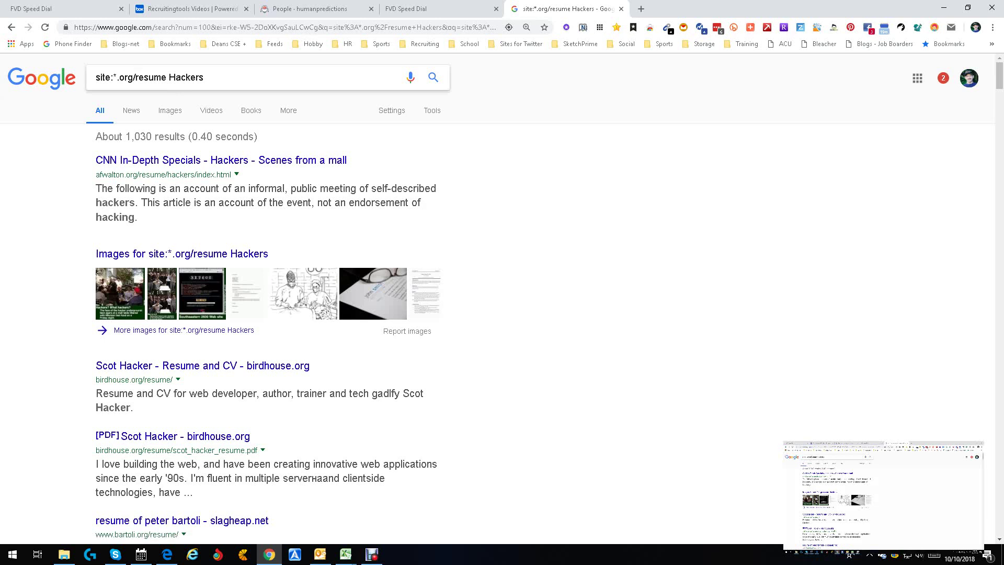
{"action": "left_click", "coordinate": [135, 78]}
{"action": "type", "text": "*"}
{"action": "type", "text": "/*"}
{"action": "key", "text": "Return"}
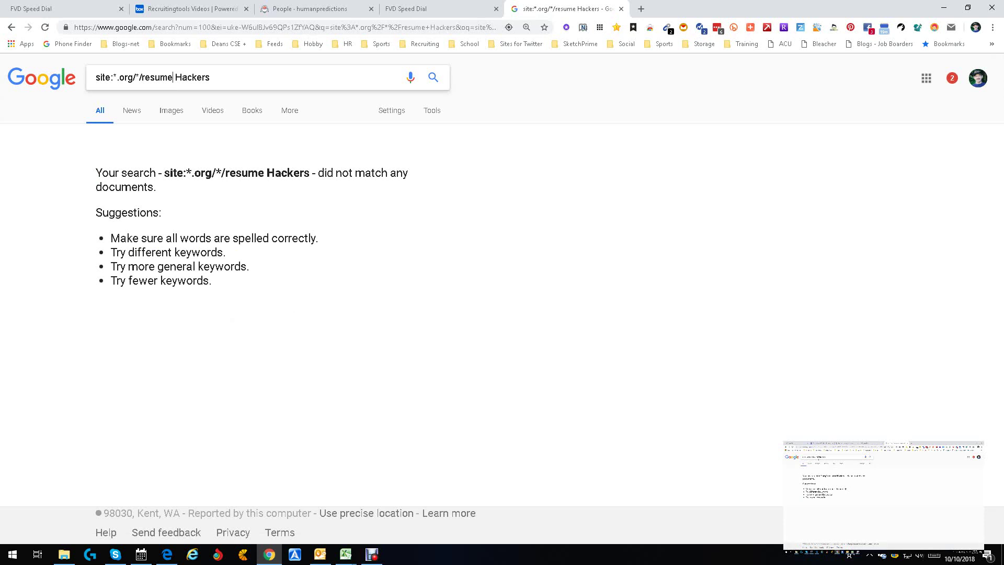
{"action": "type", "text": "s"}
{"action": "key", "text": "Return"}
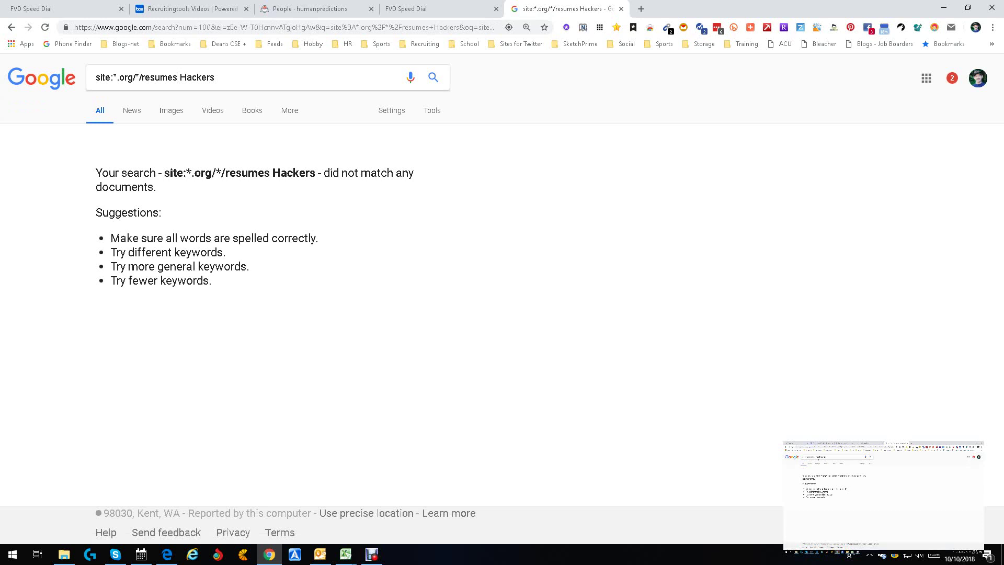
Step: Replace Hackers with the exact phrase "systems engineer" and search
{"action": "left_click_drag", "start_coordinate": [215, 78], "coordinate": [179, 78]}
{"action": "key", "text": "BackSpace"}
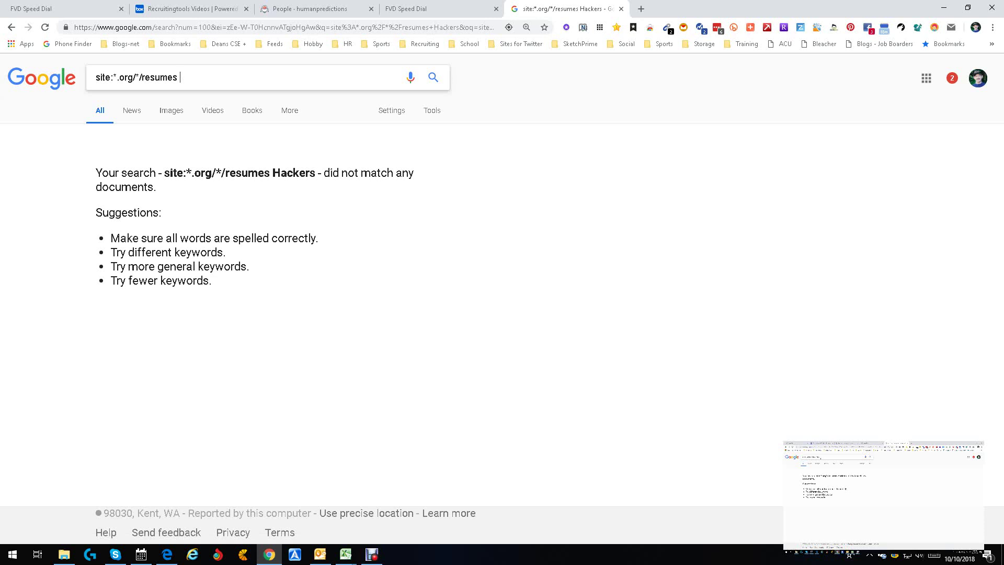
{"action": "type", "text": "\"ssy"}
{"action": "key", "text": "BackSpace"}
{"action": "key", "text": "BackSpace"}
{"action": "type", "text": "ystems engineer\""}
{"action": "key", "text": "Return"}
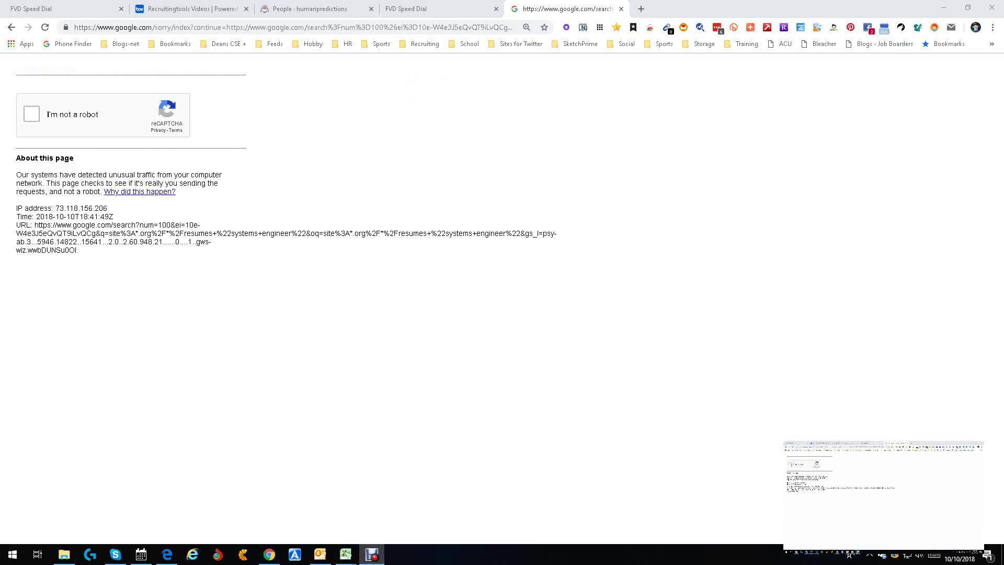
Step: Pass the robot check and search site:*.org/*/resume "systems engineer", getting 14 results
{"action": "left_click", "coordinate": [32, 114]}
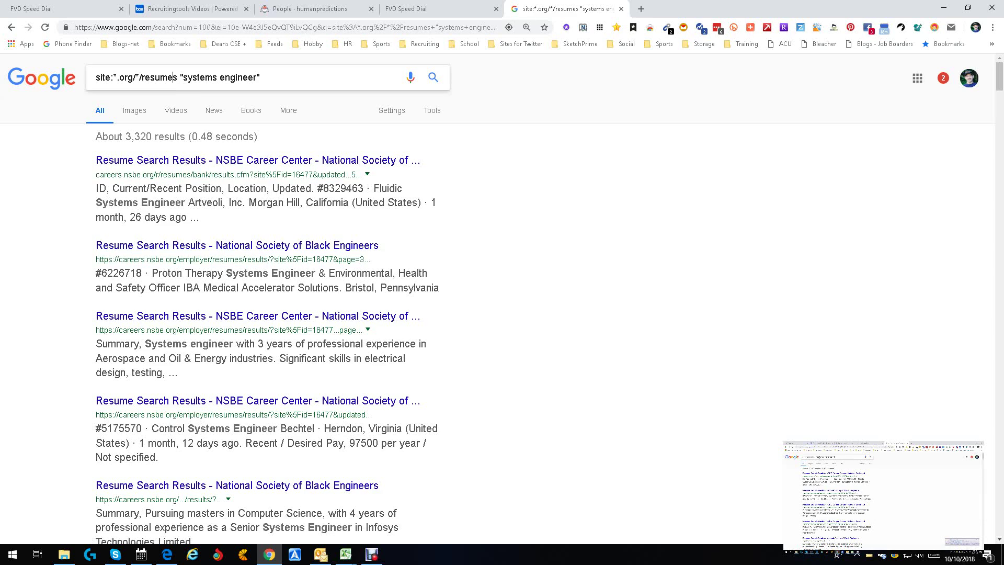
{"action": "key", "text": "Delete"}
{"action": "key", "text": "Return"}
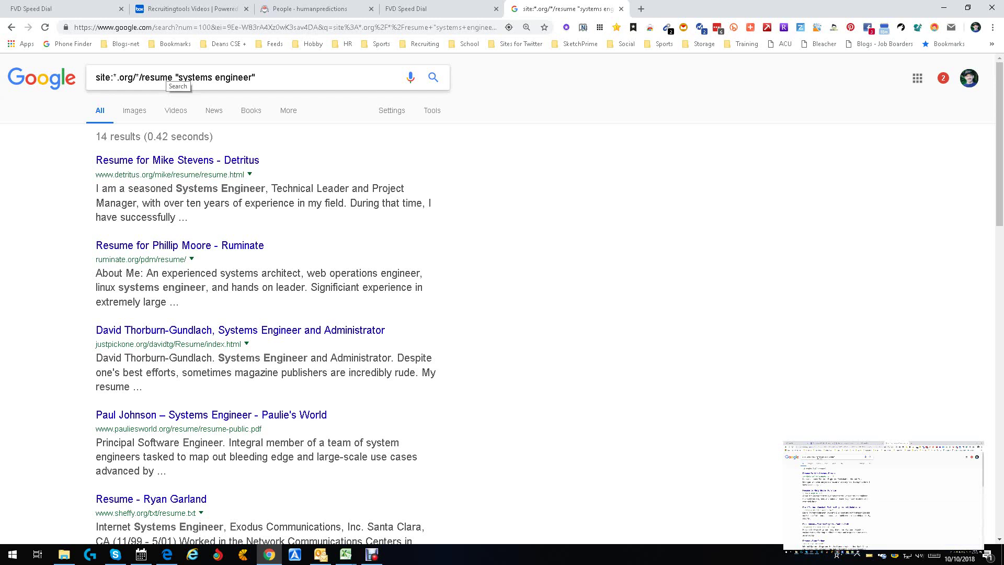
Step: Replace cv with "Curriculum Vitae" copied from a result title and search
{"action": "left_click", "coordinate": [173, 77]}
{"action": "key", "text": "BackSpace"}
{"action": "key", "text": "BackSpace"}
{"action": "key", "text": "BackSpace"}
{"action": "key", "text": "BackSpace"}
{"action": "key", "text": "BackSpace"}
{"action": "key", "text": "BackSpace"}
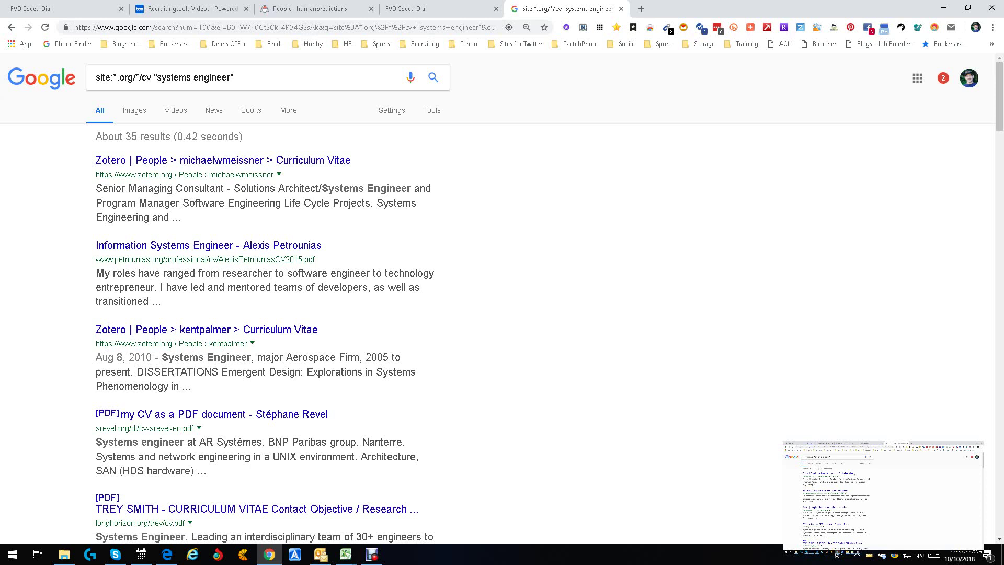
{"action": "left_click_drag", "start_coordinate": [350, 160], "coordinate": [276, 160]}
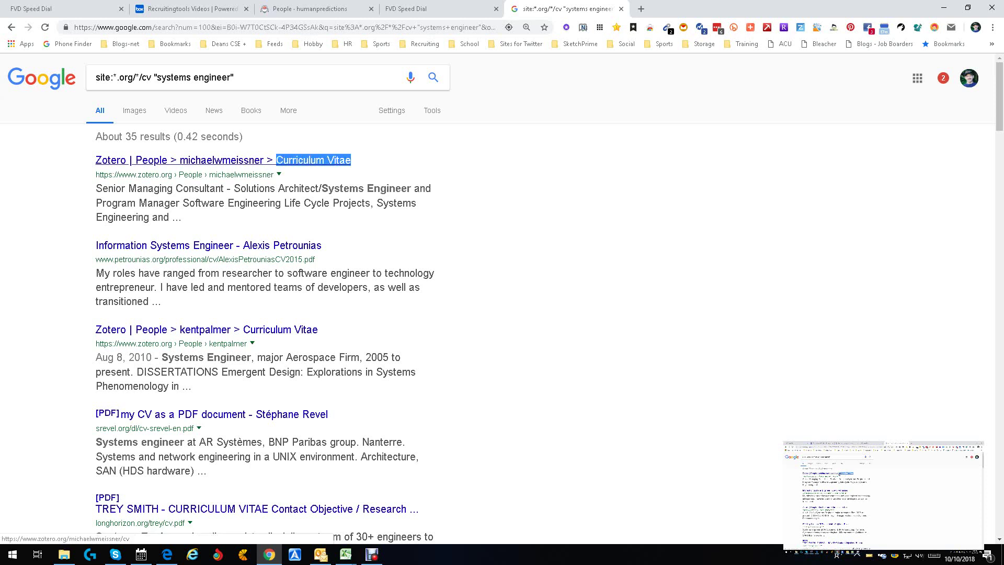
{"action": "right_click", "coordinate": [279, 161]}
{"action": "left_click", "coordinate": [298, 240]}
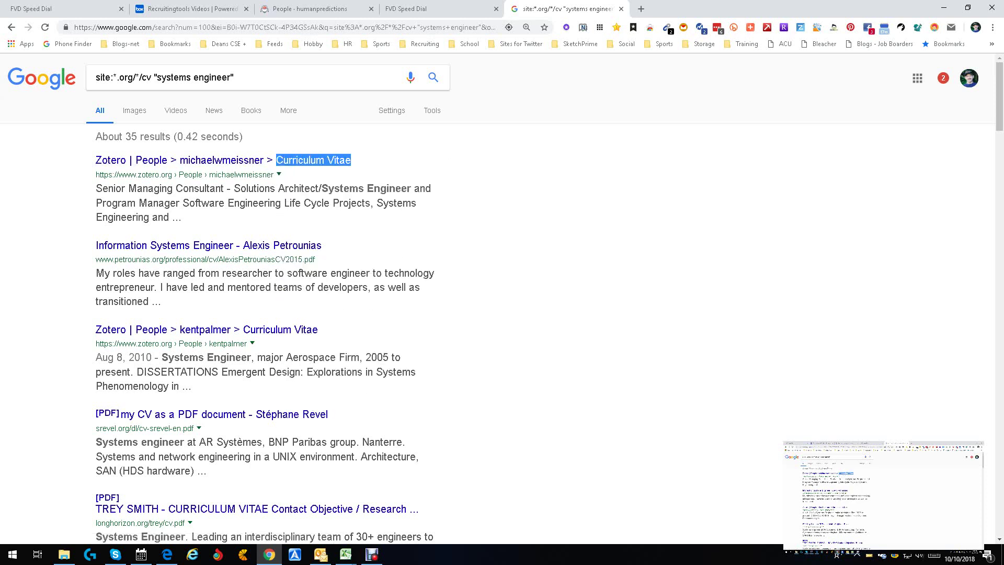
{"action": "left_click", "coordinate": [151, 77]}
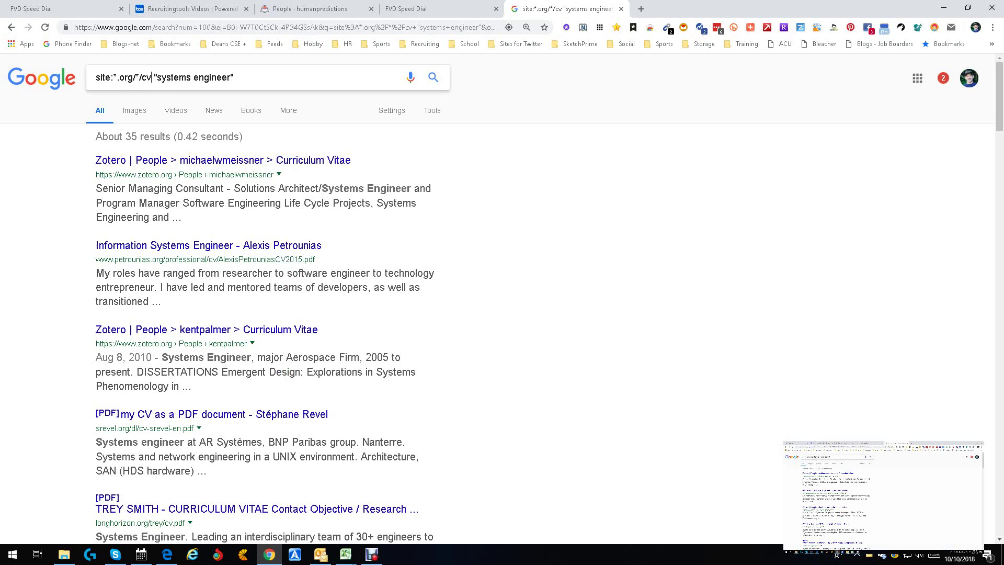
{"action": "key", "text": "BackSpace"}
{"action": "key", "text": "BackSpace"}
{"action": "type", "text": "\""}
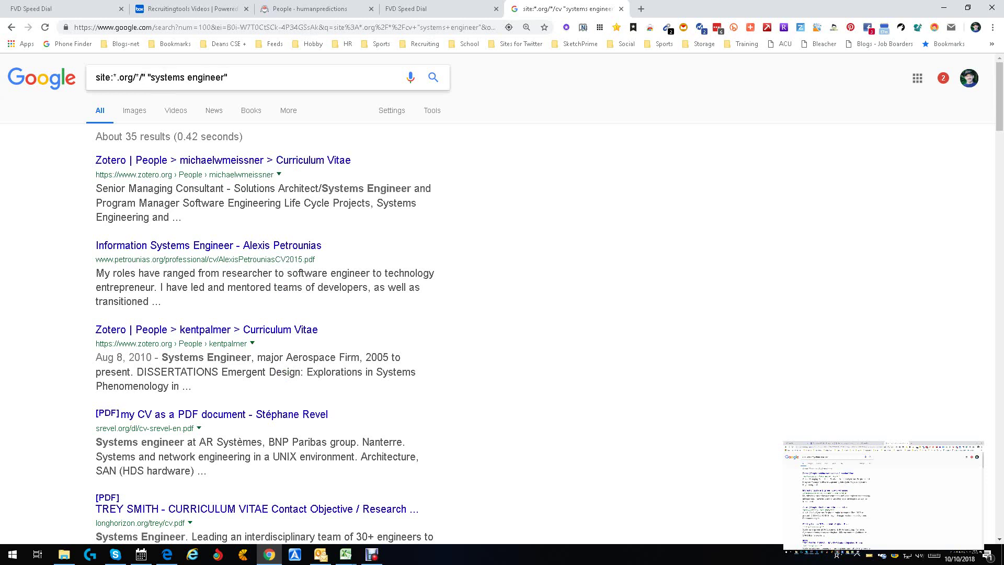
{"action": "key", "text": "ctrl+v"}
{"action": "type", "text": "\""}
{"action": "key", "text": "Return"}
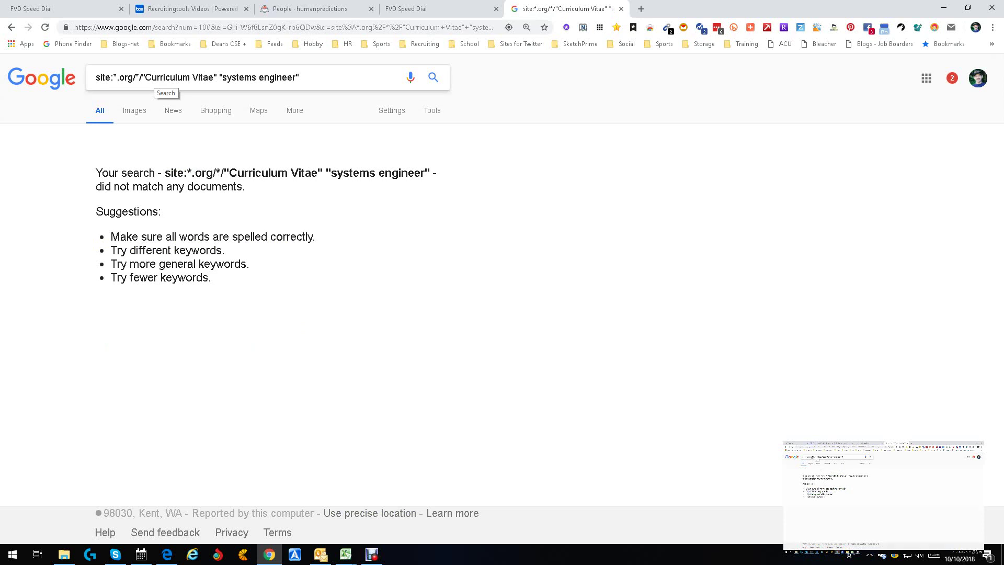
Step: Remove the */ wildcard before "Curriculum Vitae" and resubmit the query
{"action": "left_click", "coordinate": [141, 77]}
{"action": "key", "text": "BackSpace"}
{"action": "key", "text": "BackSpace"}
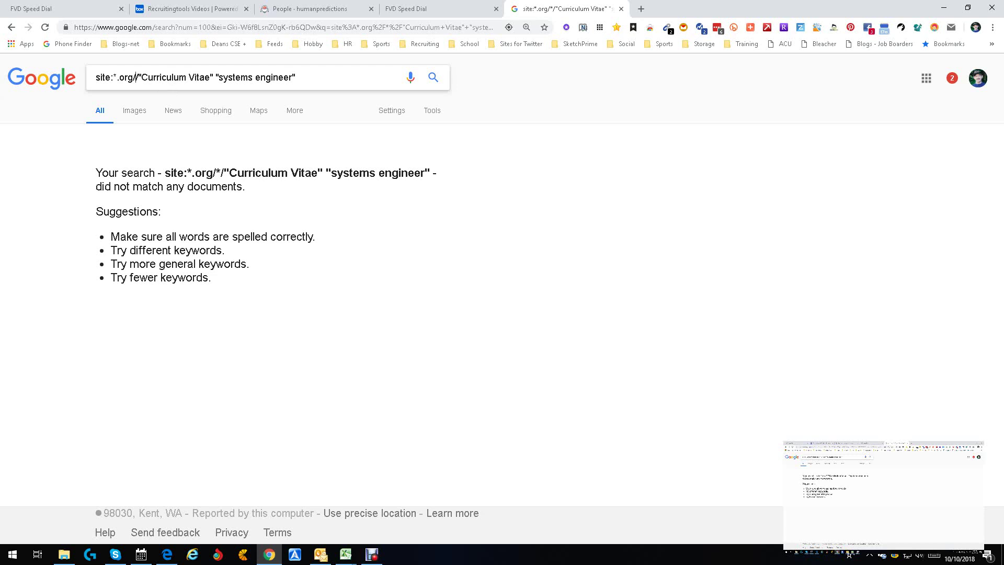
{"action": "key", "text": "Return"}
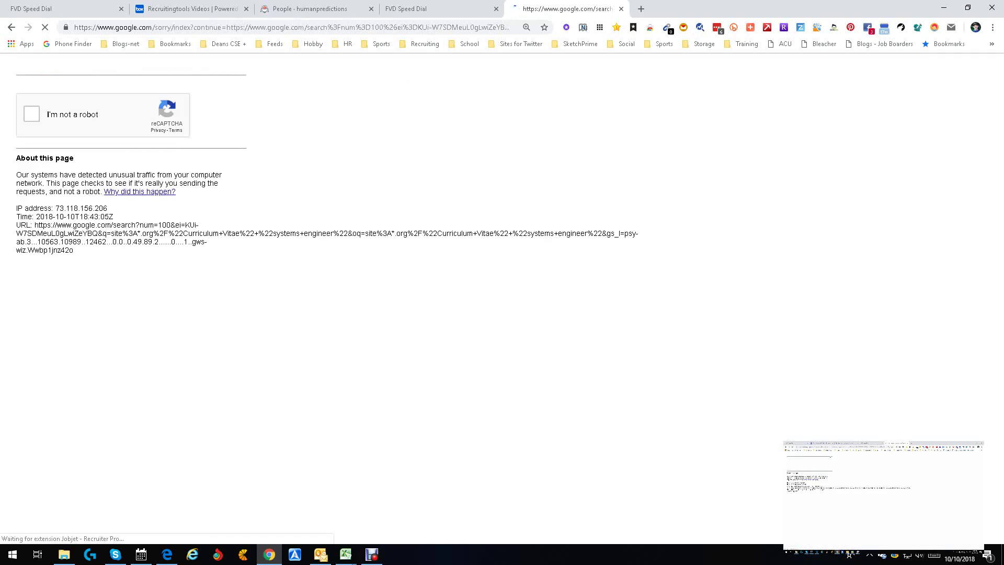
Step: Pass the robot check, rerun the spaced .org/ query (about 10,800 results), and view its images
{"action": "left_click", "coordinate": [34, 114]}
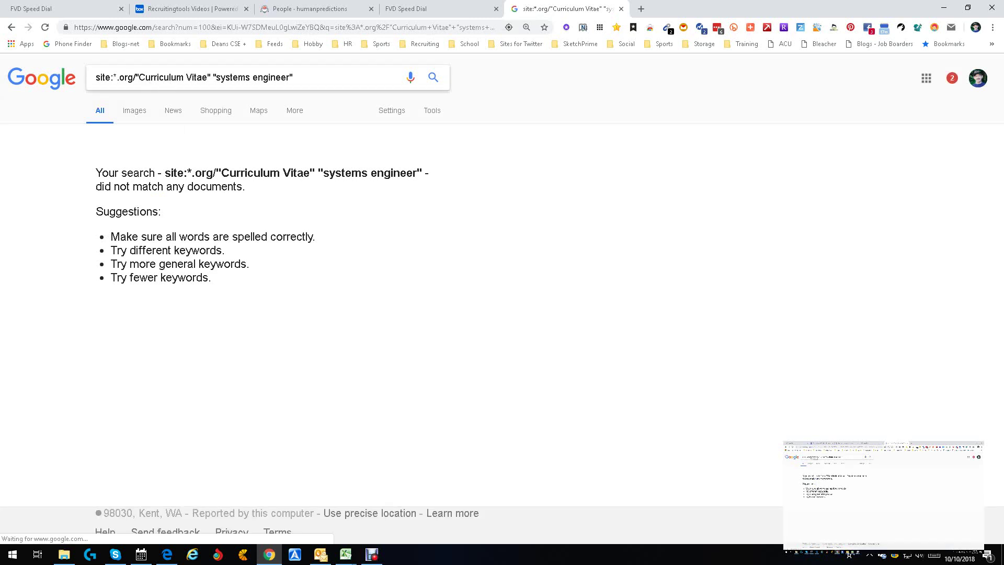
{"action": "key", "text": "Return"}
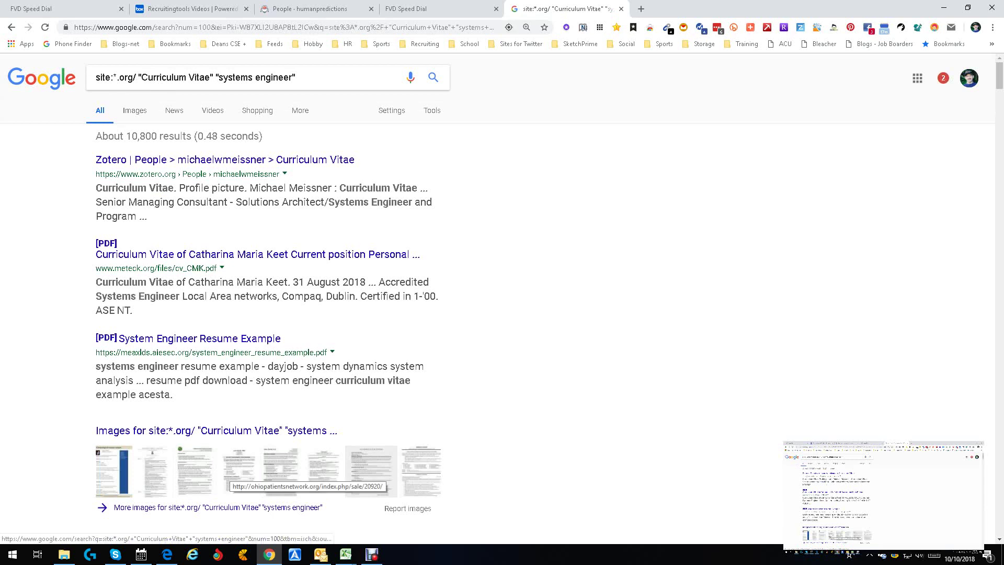
{"action": "left_click", "coordinate": [238, 470]}
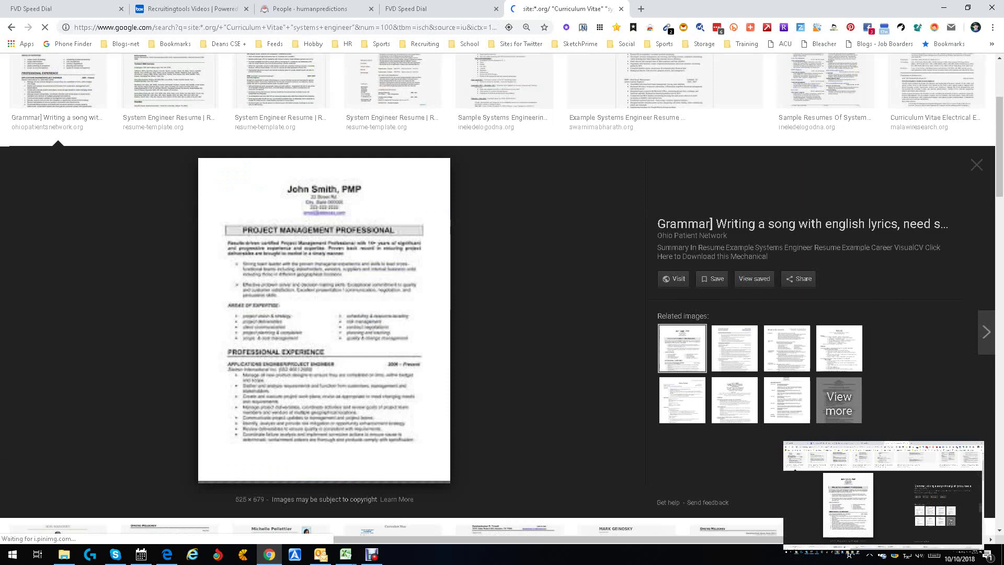
{"action": "scroll", "coordinate": [496, 236], "scroll_direction": "up", "scroll_amount": 3}
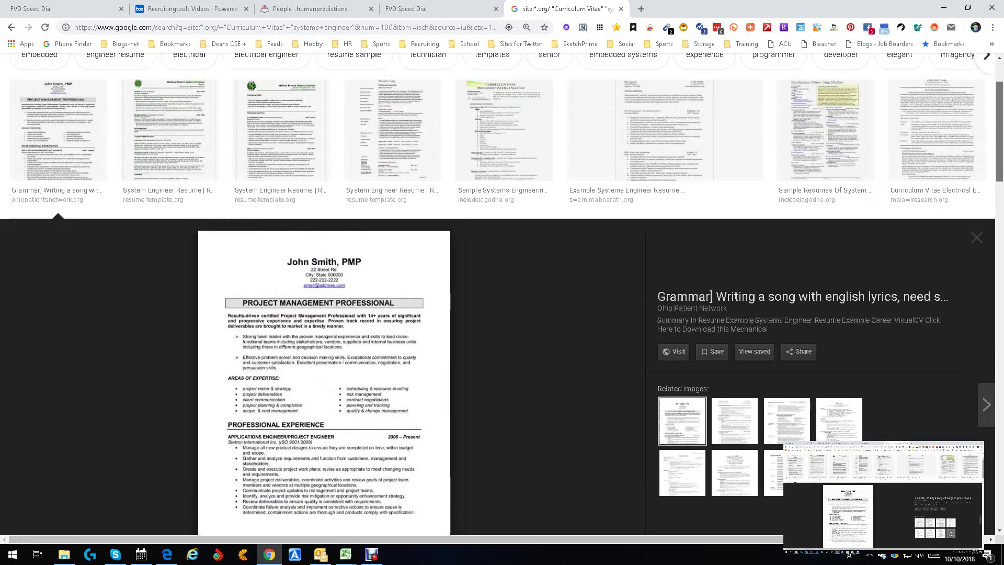
Step: Filter images to black and white from the past year and preview the first resume
{"action": "left_click", "coordinate": [432, 111]}
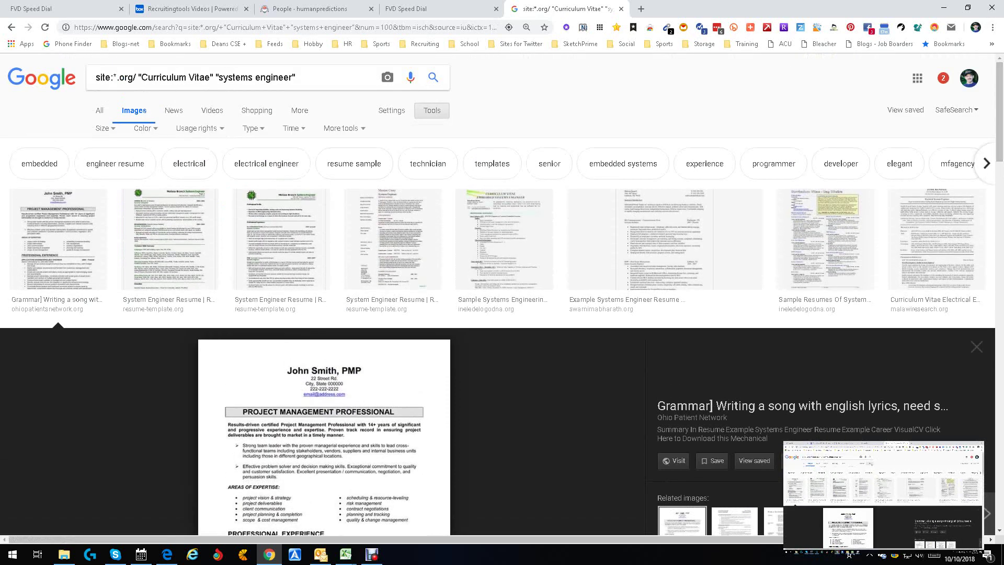
{"action": "left_click", "coordinate": [145, 132]}
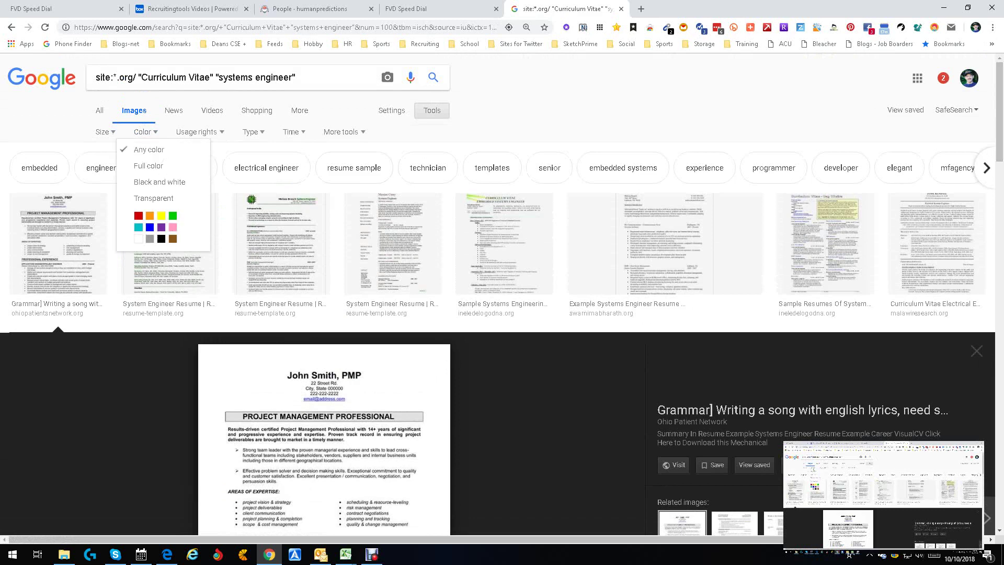
{"action": "left_click", "coordinate": [160, 181]}
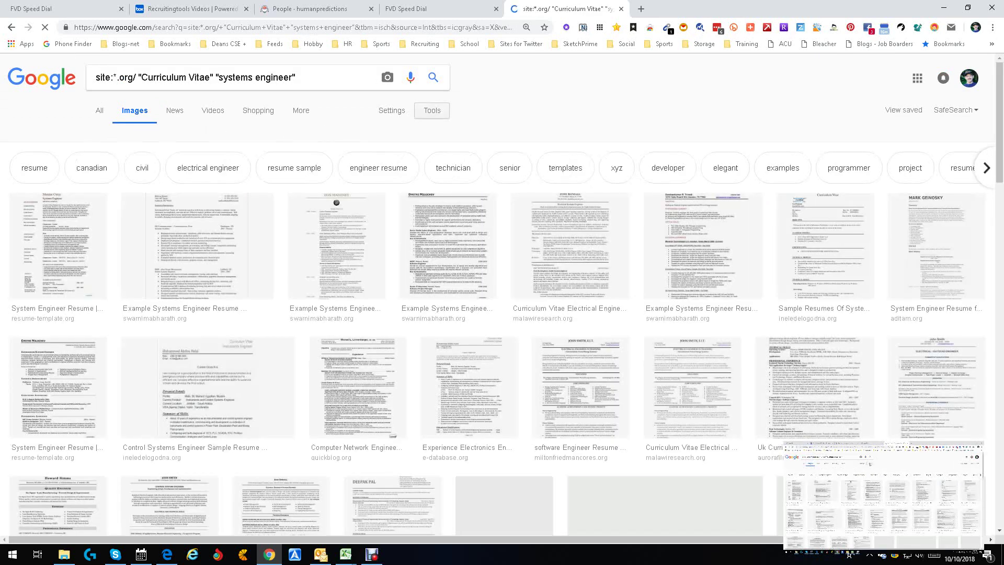
{"action": "left_click", "coordinate": [333, 132]}
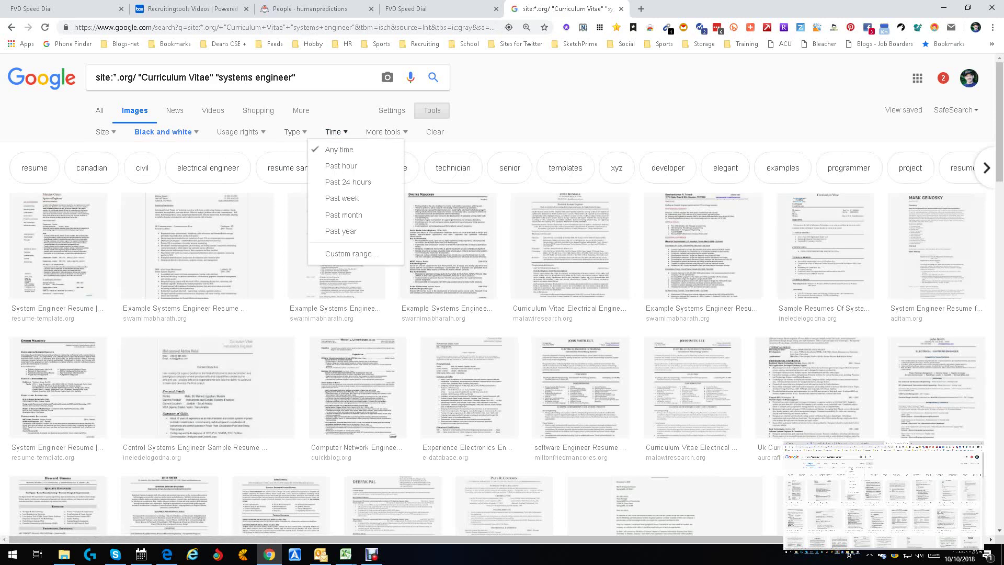
{"action": "left_click", "coordinate": [341, 231]}
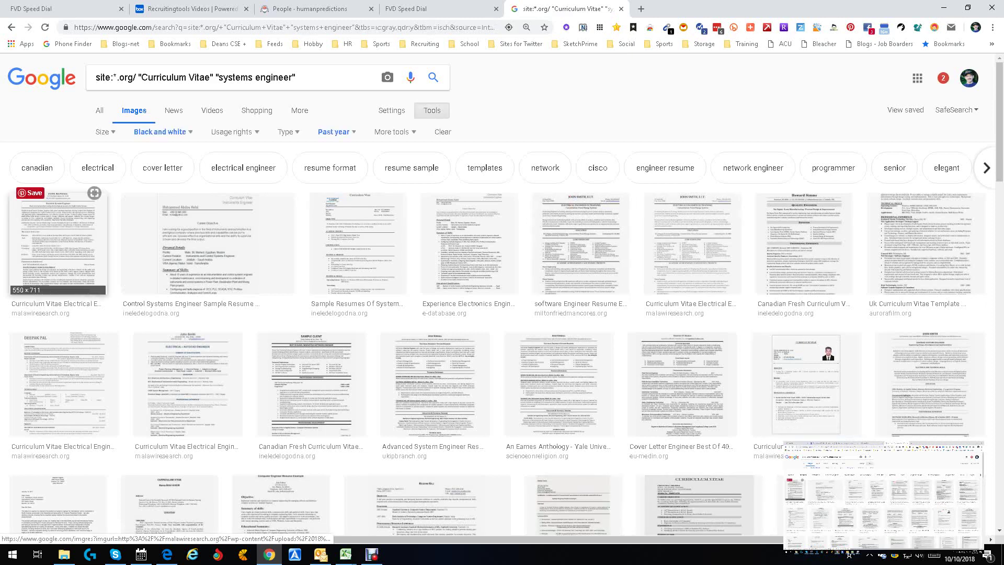
{"action": "left_click", "coordinate": [58, 241]}
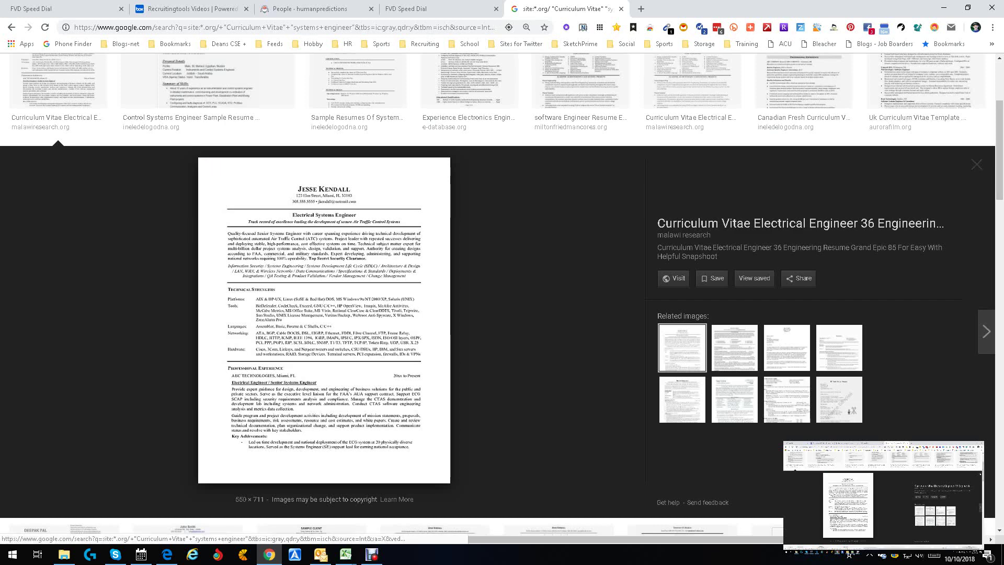
Step: Close the Electrical Systems Engineer resume preview and scroll through the filtered image grid
{"action": "key", "text": "Escape"}
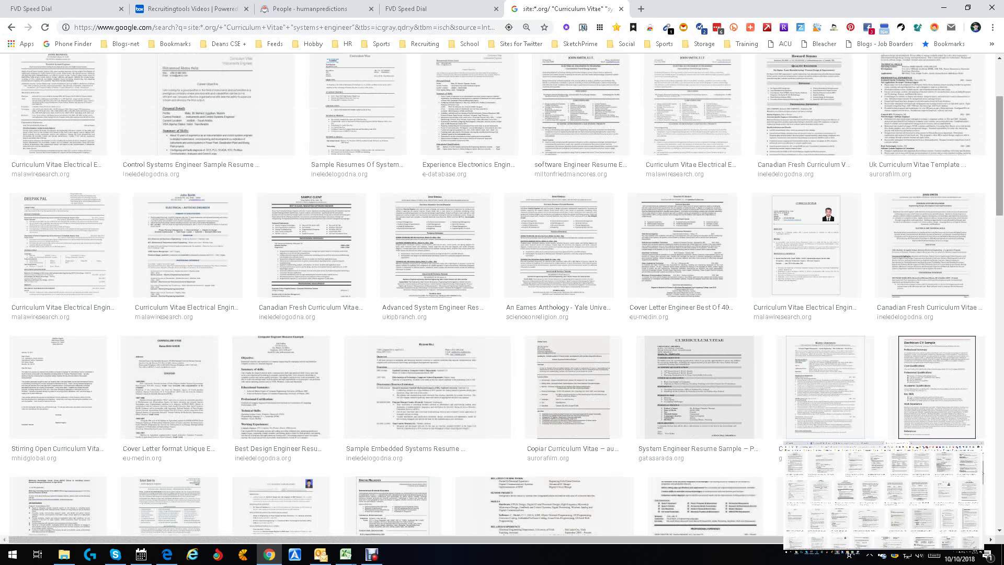
{"action": "scroll", "coordinate": [502, 313], "scroll_direction": "up", "scroll_amount": 3}
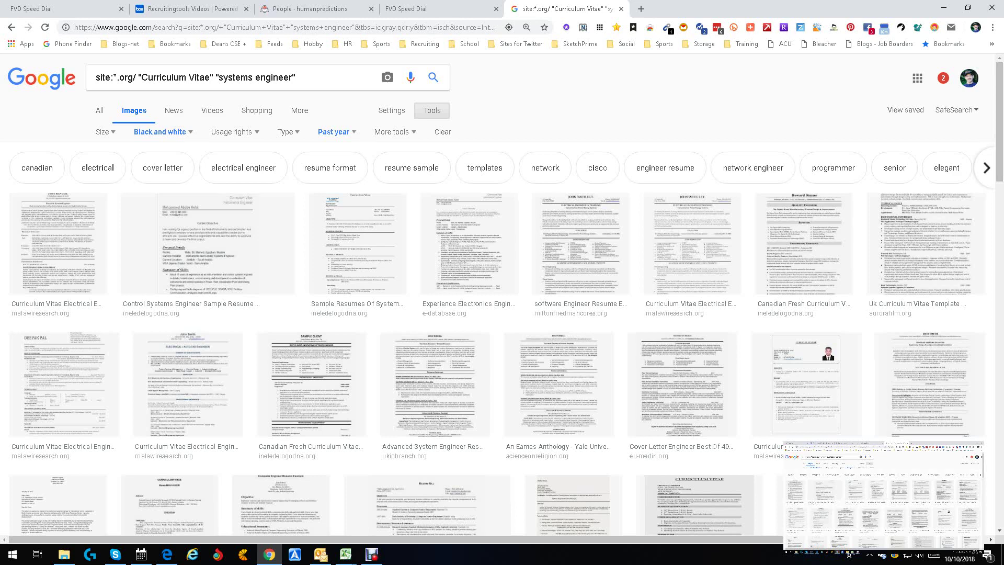
{"action": "scroll", "coordinate": [502, 314], "scroll_direction": "down", "scroll_amount": 8}
{"action": "scroll", "coordinate": [501, 314], "scroll_direction": "up", "scroll_amount": 8}
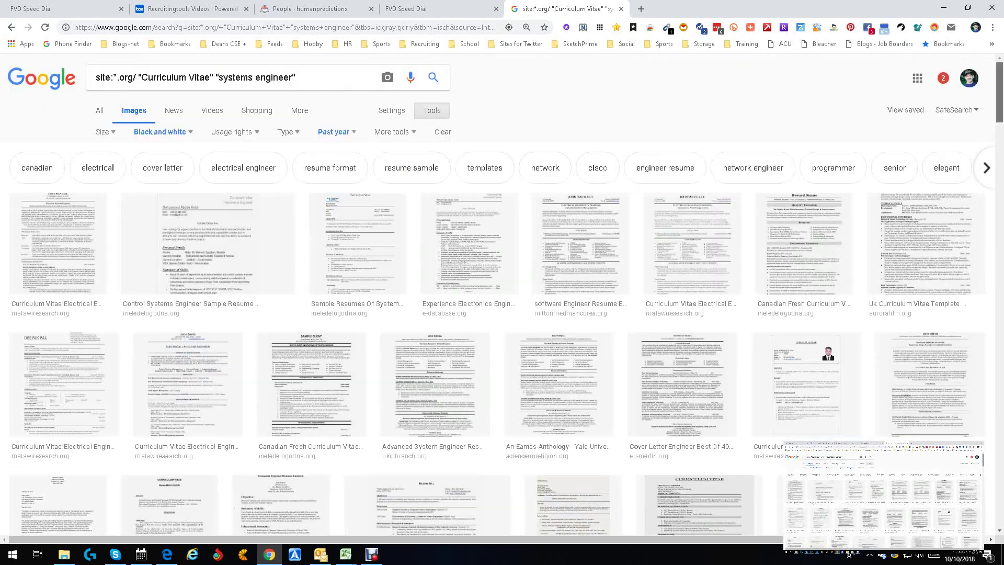
Step: Append -sample -example to the query and search again
{"action": "left_click", "coordinate": [295, 77]}
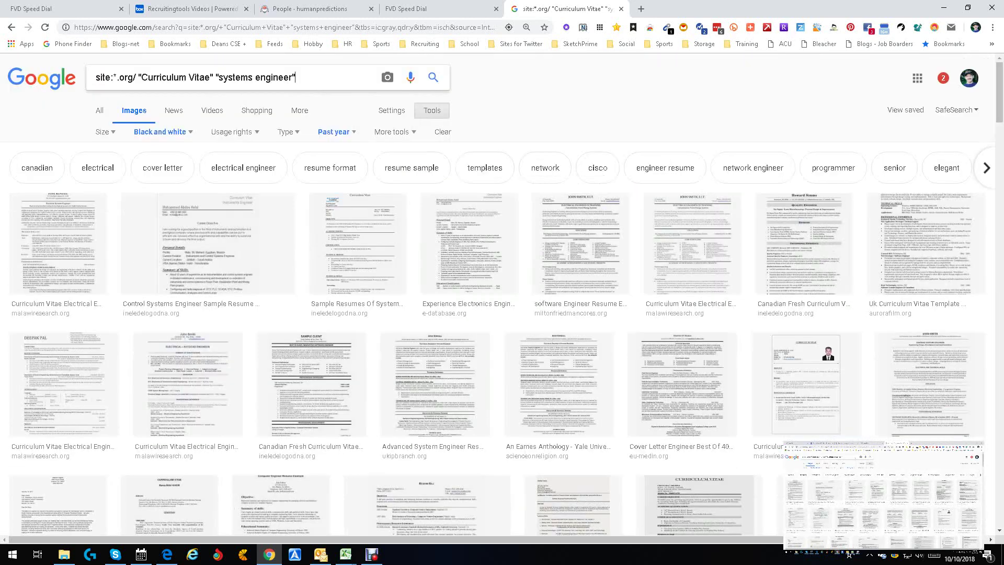
{"action": "type", "text": "-sample -examp[le"}
{"action": "key", "text": "BackSpace"}
{"action": "key", "text": "BackSpace"}
{"action": "key", "text": "BackSpace"}
{"action": "type", "text": "le"}
{"action": "key", "text": "Return"}
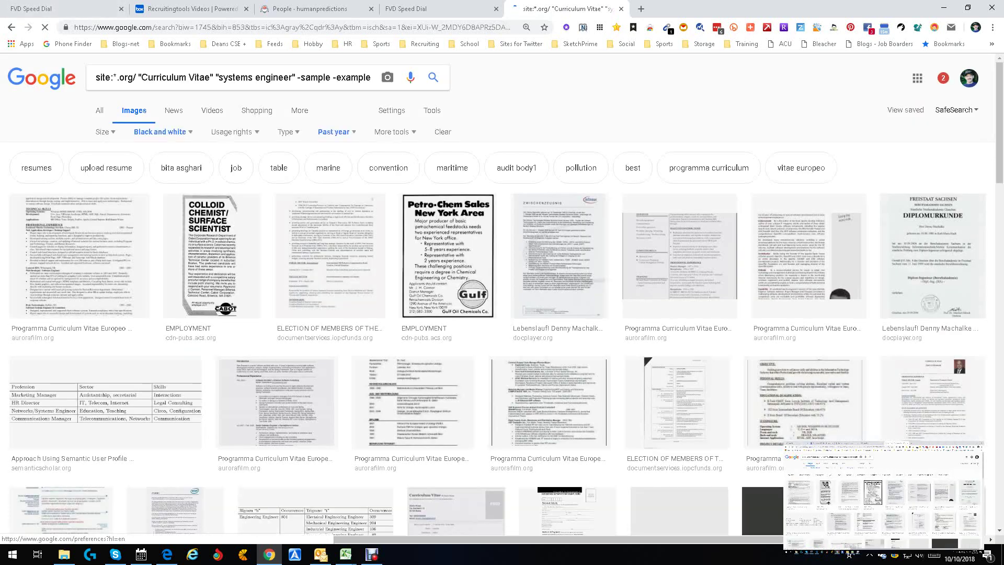
Step: Widen the image time filter from Past year to Any time
{"action": "scroll", "coordinate": [502, 293], "scroll_direction": "down", "scroll_amount": 10}
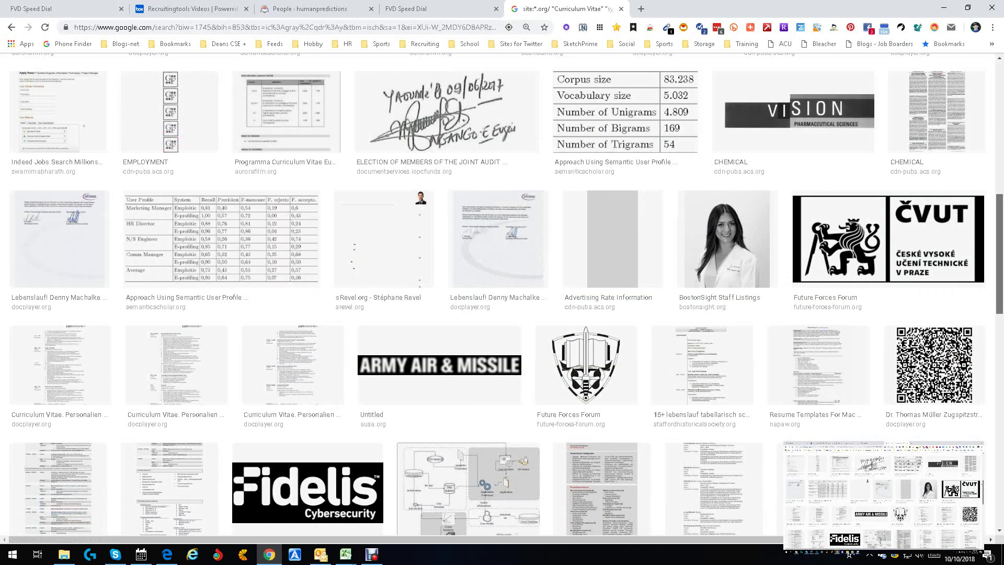
{"action": "scroll", "coordinate": [502, 293], "scroll_direction": "down", "scroll_amount": 3}
{"action": "scroll", "coordinate": [502, 292], "scroll_direction": "up", "scroll_amount": 13}
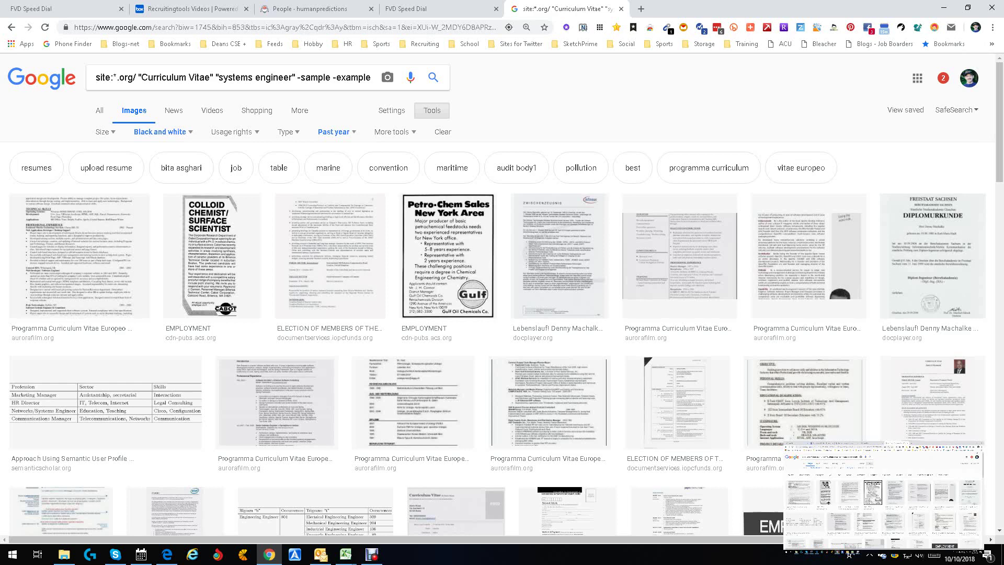
{"action": "left_click", "coordinate": [336, 132]}
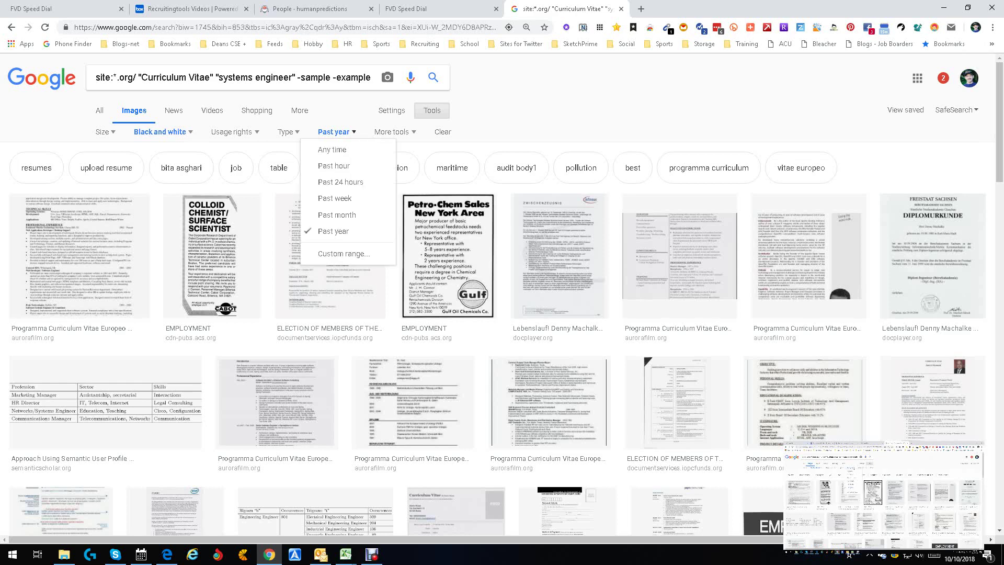
{"action": "left_click", "coordinate": [332, 149]}
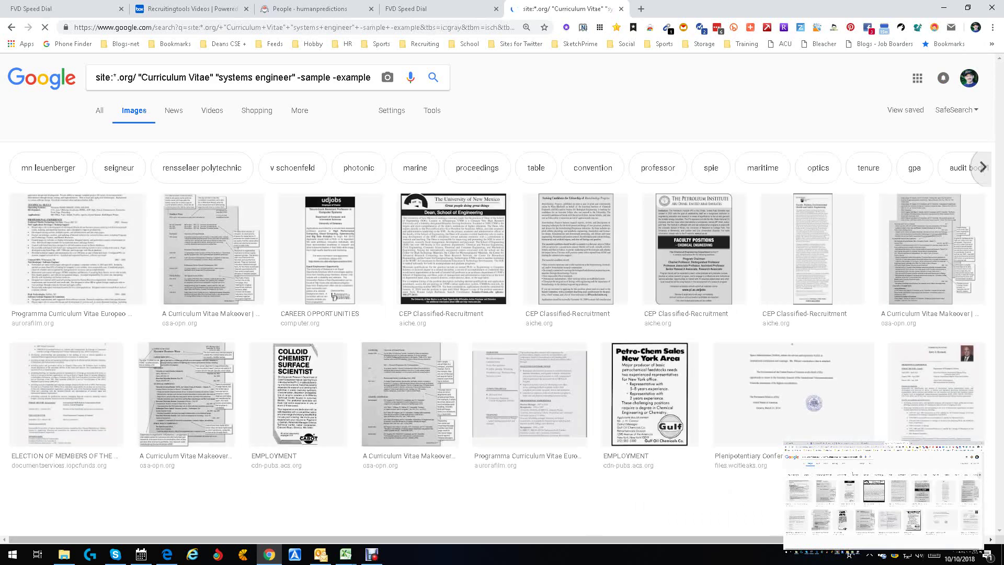
{"action": "scroll", "coordinate": [502, 293], "scroll_direction": "down", "scroll_amount": 10}
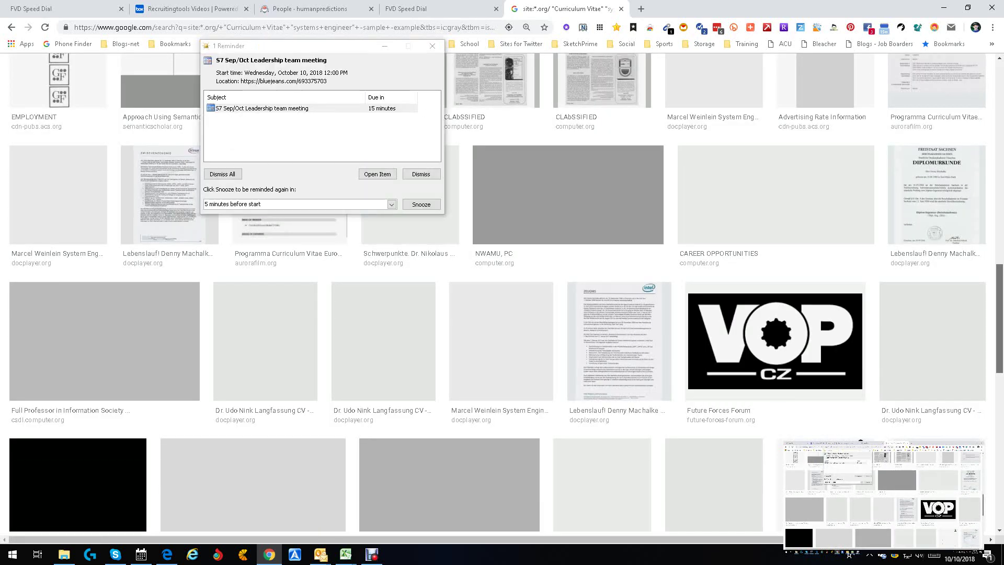
{"action": "key", "text": "Escape"}
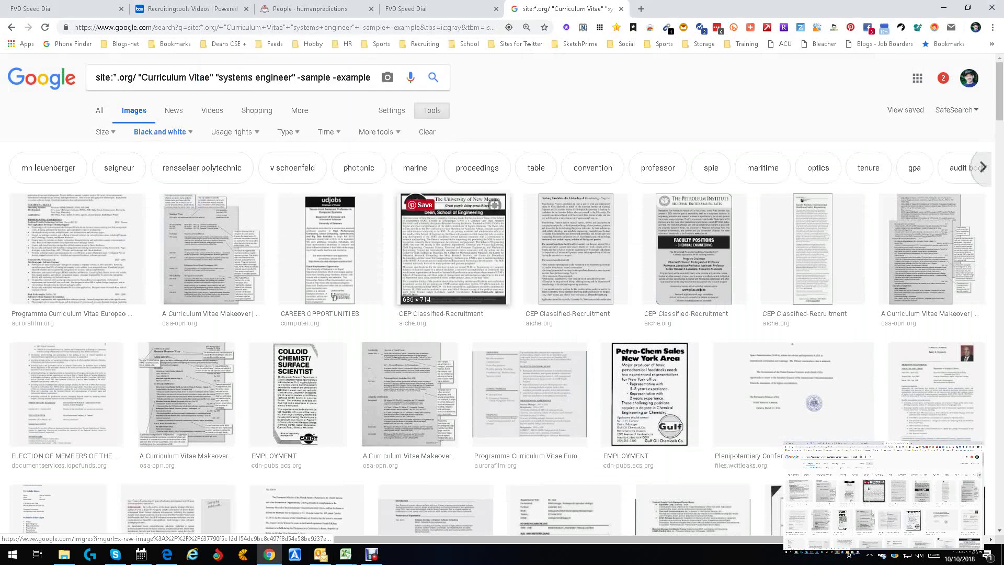
{"action": "left_click", "coordinate": [453, 248]}
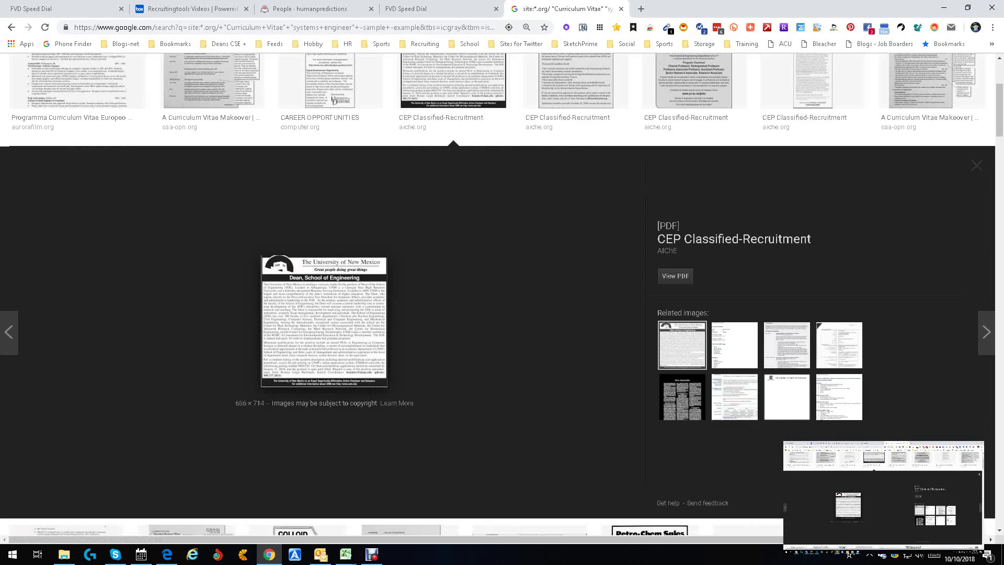
{"action": "left_click", "coordinate": [976, 165]}
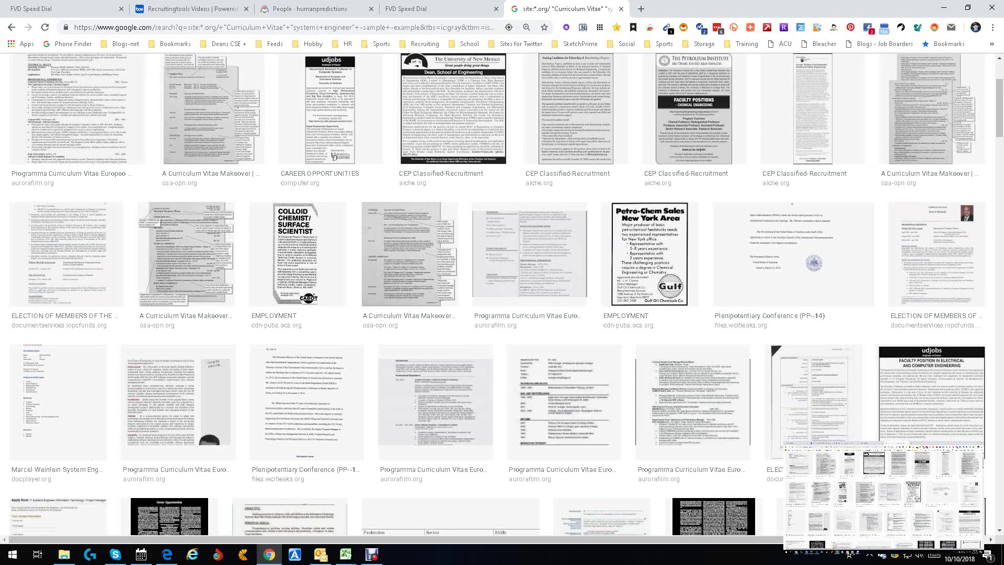
{"action": "scroll", "coordinate": [694, 251], "scroll_direction": "up", "scroll_amount": 3}
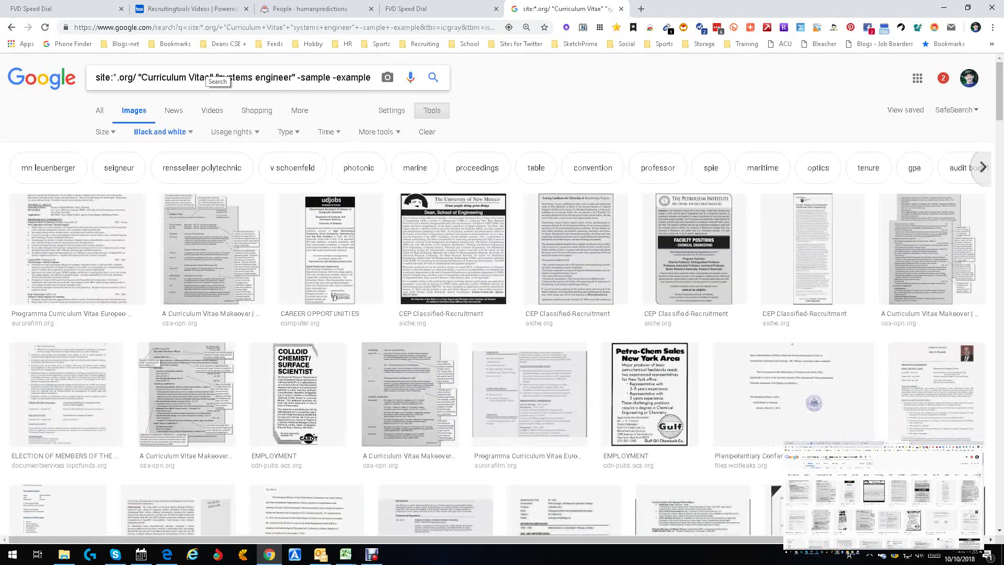
Step: Replace Curriculum Vitae with profile and search site:*.org/ profile "systems engineer" without exclusions
{"action": "left_click", "coordinate": [213, 76]}
{"action": "key", "text": "BackSpace"}
{"action": "key", "text": "BackSpace"}
{"action": "key", "text": "BackSpace"}
{"action": "key", "text": "BackSpace"}
{"action": "key", "text": "BackSpace"}
{"action": "key", "text": "BackSpace"}
{"action": "key", "text": "BackSpace"}
{"action": "key", "text": "BackSpace"}
{"action": "key", "text": "BackSpace"}
{"action": "key", "text": "BackSpace"}
{"action": "key", "text": "BackSpace"}
{"action": "key", "text": "BackSpace"}
{"action": "key", "text": "BackSpace"}
{"action": "key", "text": "BackSpace"}
{"action": "key", "text": "BackSpace"}
{"action": "key", "text": "BackSpace"}
{"action": "key", "text": "BackSpace"}
{"action": "key", "text": "BackSpace"}
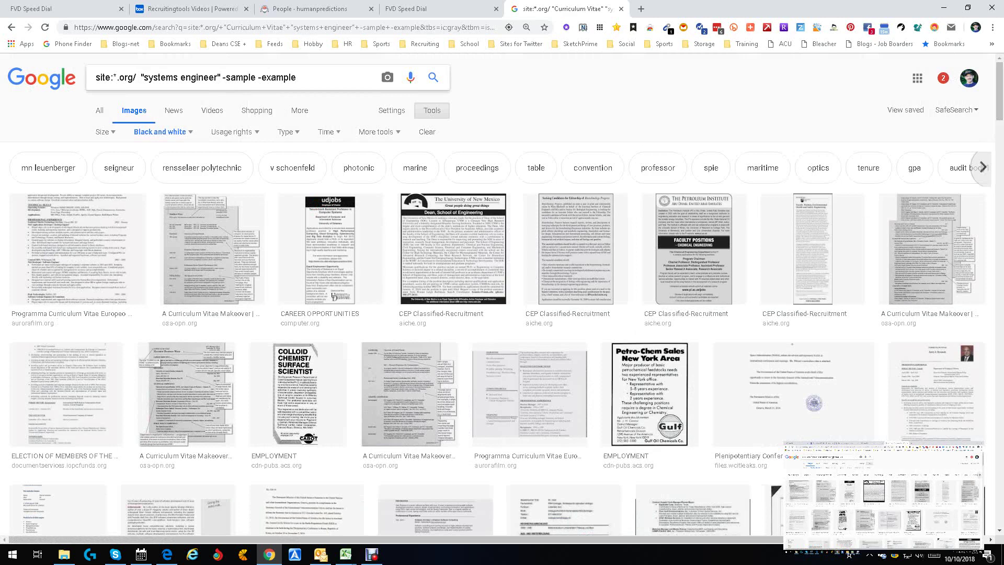
{"action": "type", "text": "profile"}
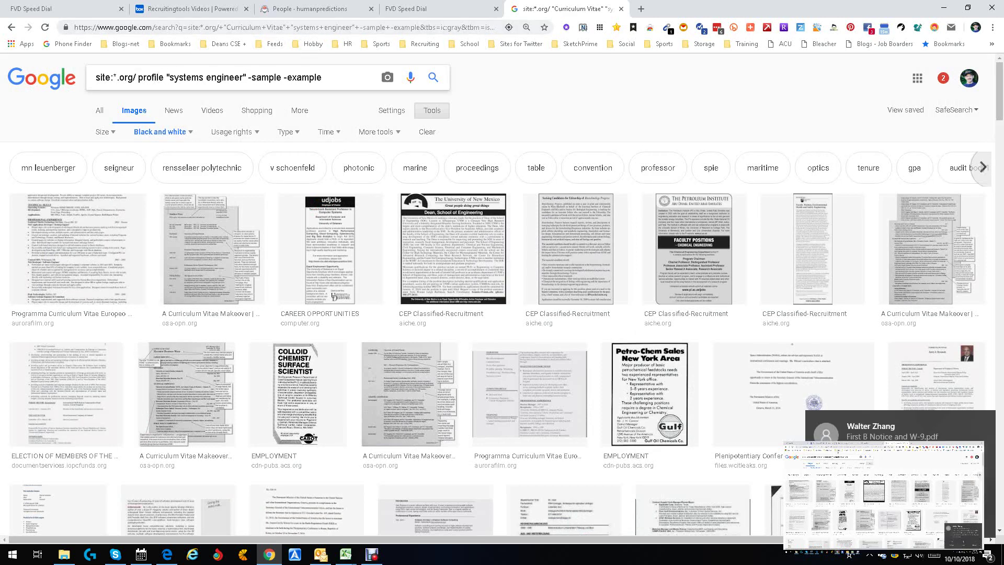
{"action": "left_click_drag", "start_coordinate": [249, 77], "coordinate": [321, 77]}
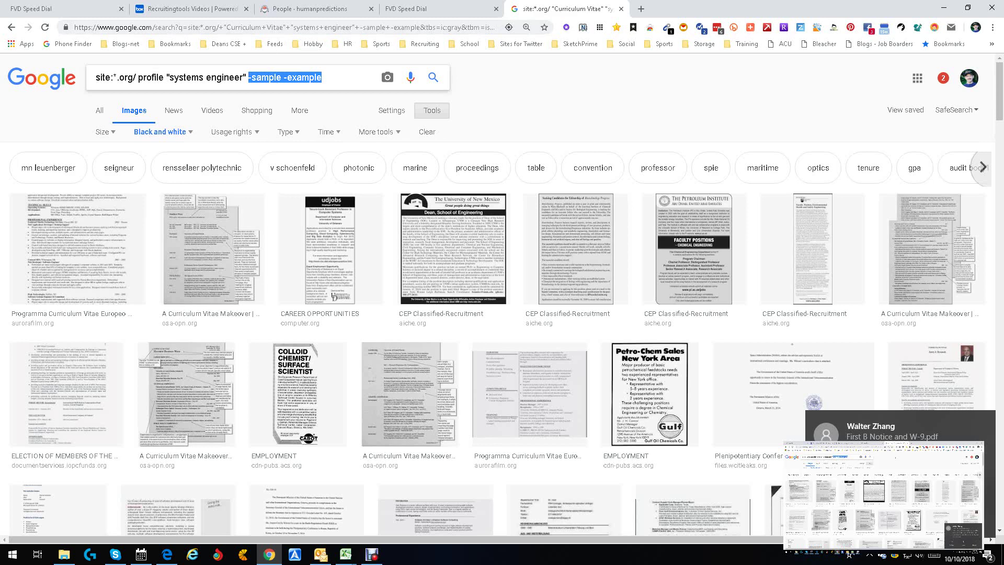
{"action": "key", "text": "BackSpace"}
{"action": "key", "text": "Return"}
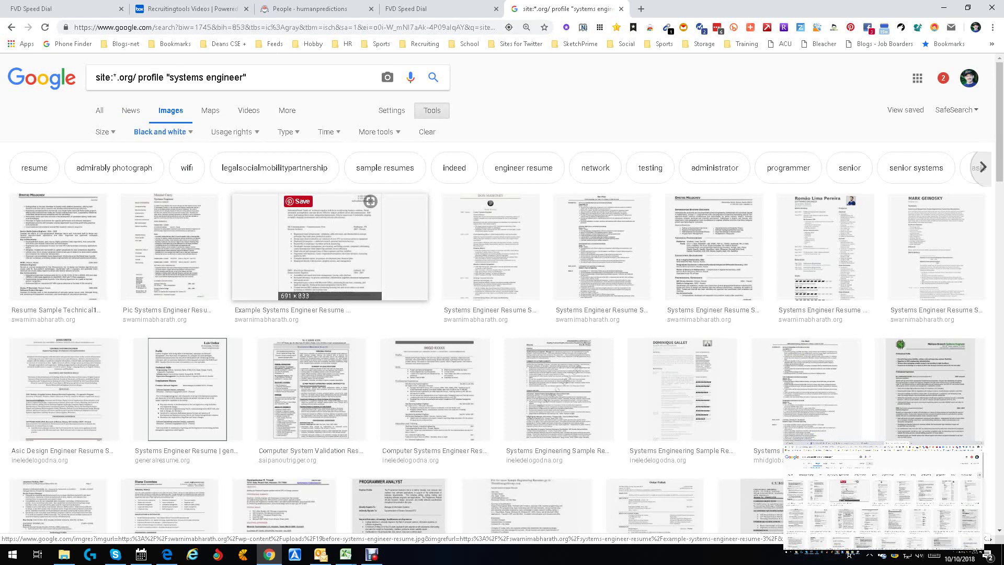
Step: Limit results to the past year and re-add the -sample -example exclusions
{"action": "left_click", "coordinate": [328, 132]}
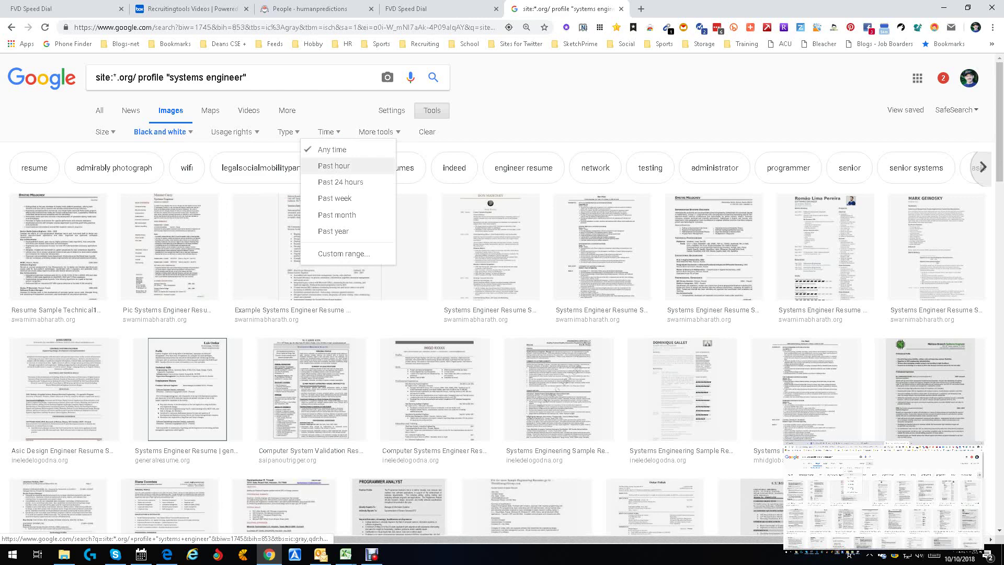
{"action": "left_click", "coordinate": [333, 231]}
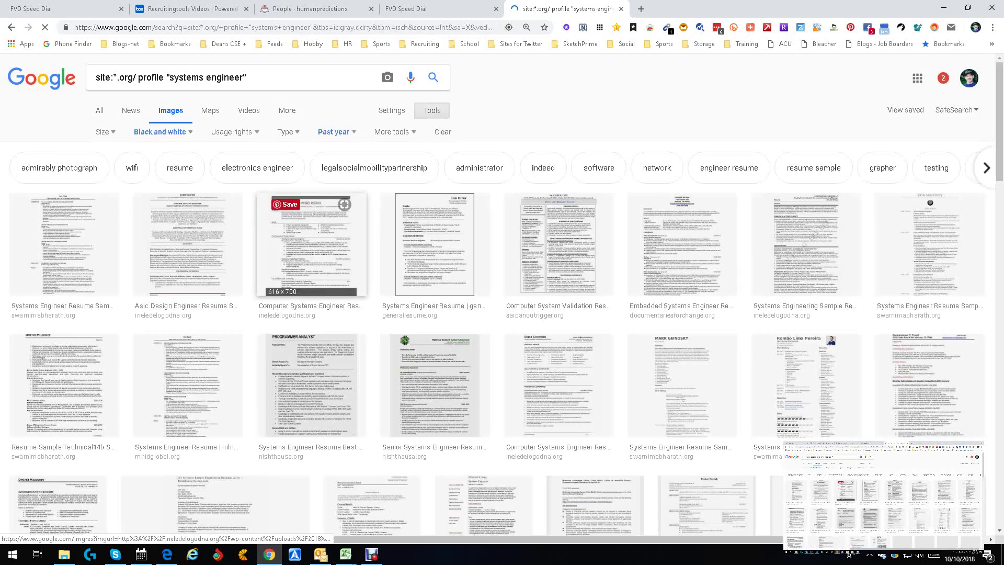
{"action": "left_click", "coordinate": [314, 77]}
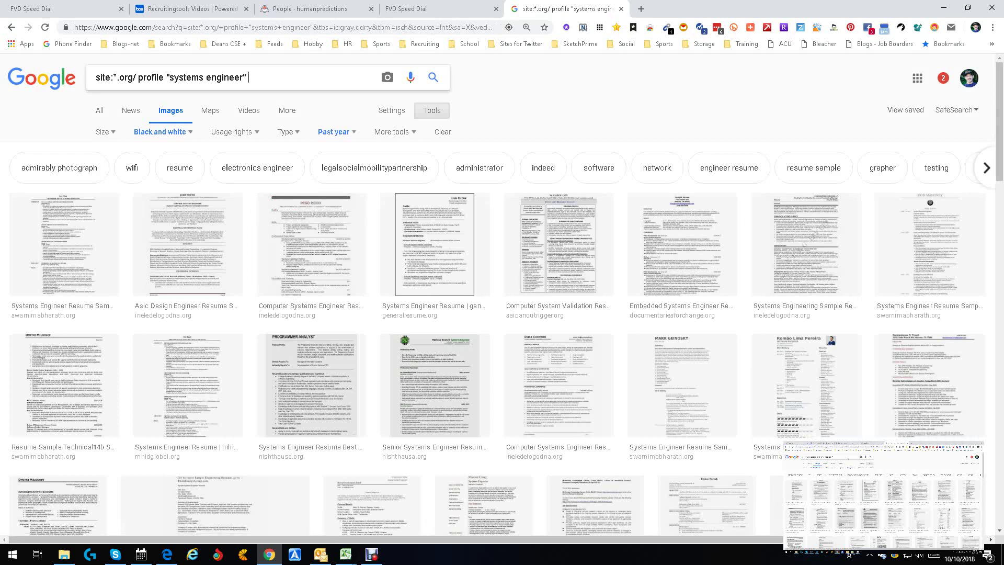
{"action": "type", "text": "-sample -example"}
{"action": "key", "text": "BackSpace"}
{"action": "key", "text": "BackSpace"}
{"action": "type", "text": "le"}
{"action": "key", "text": "Return"}
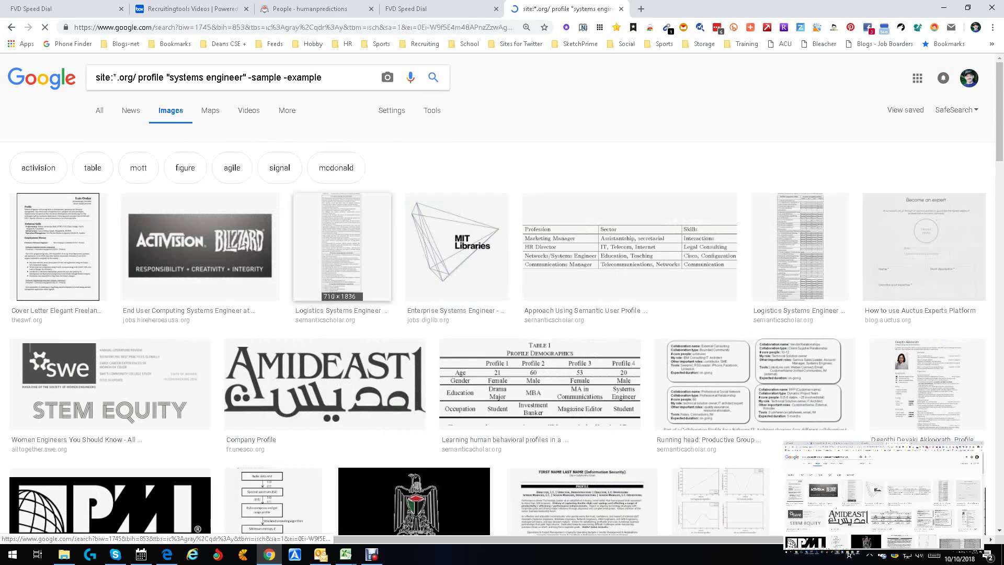
{"action": "left_click", "coordinate": [58, 245]}
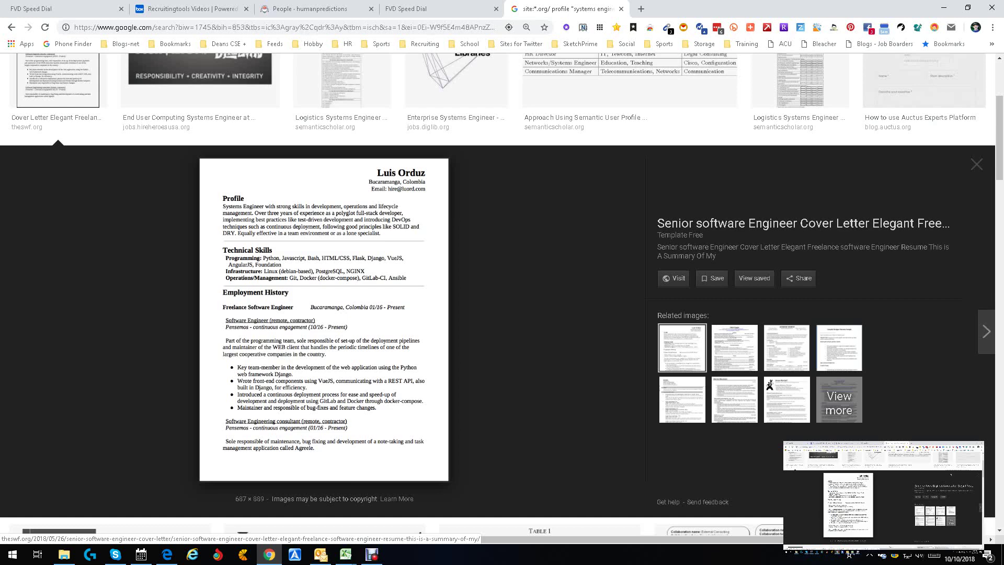
{"action": "left_click", "coordinate": [976, 164]}
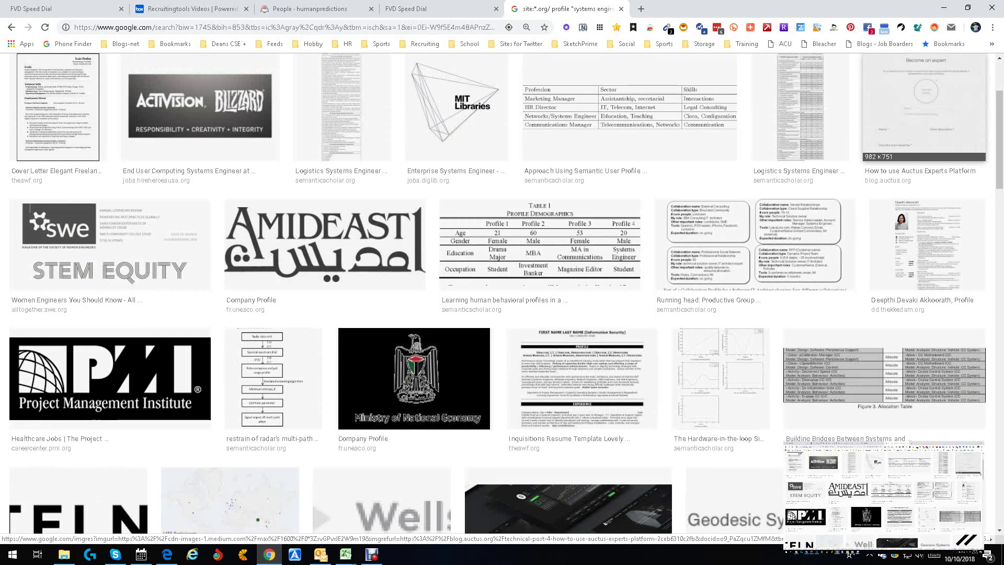
{"action": "left_click", "coordinate": [581, 377]}
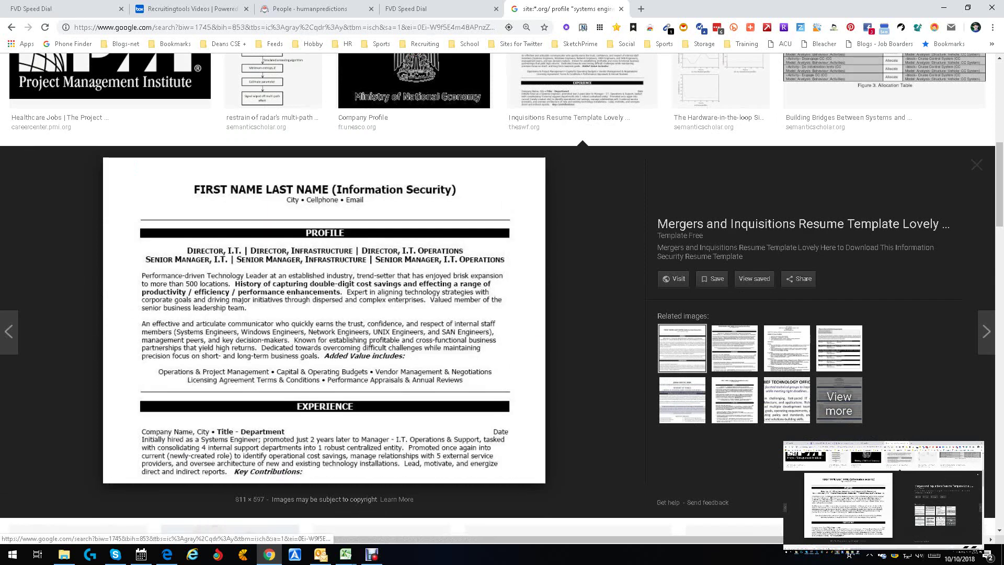
{"action": "key", "text": "Escape"}
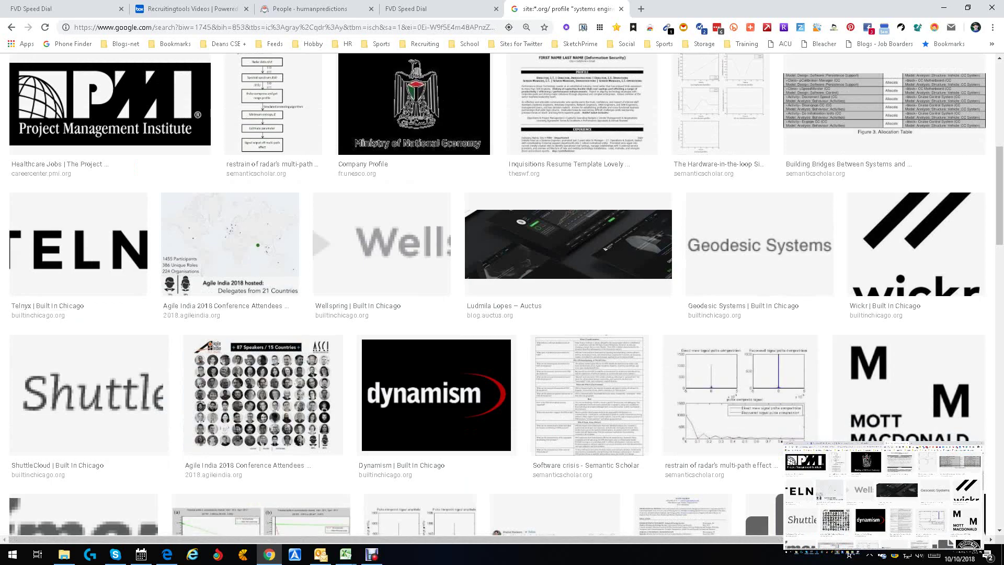
{"action": "scroll", "coordinate": [502, 293], "scroll_direction": "down", "scroll_amount": 5}
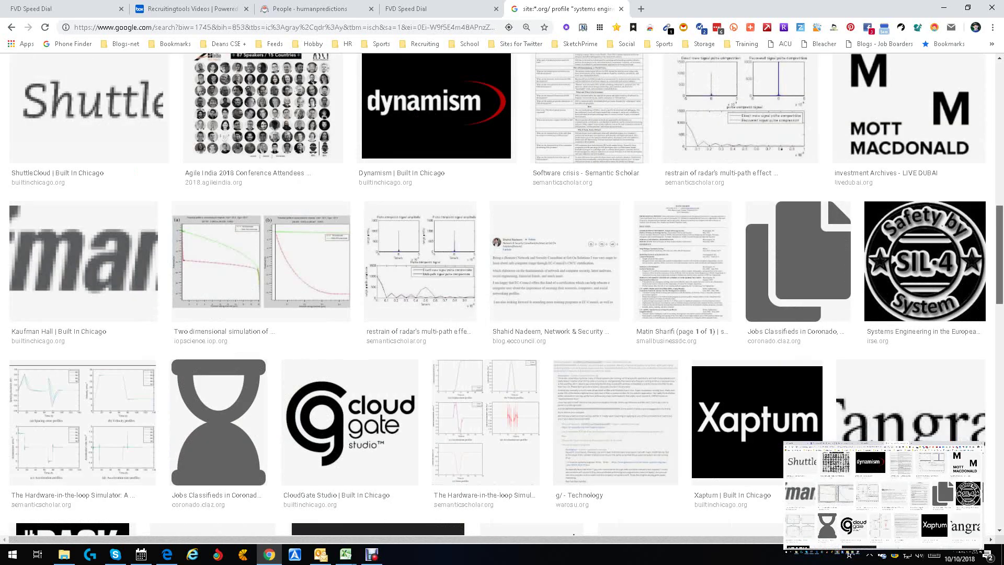
{"action": "scroll", "coordinate": [502, 293], "scroll_direction": "down", "scroll_amount": 15}
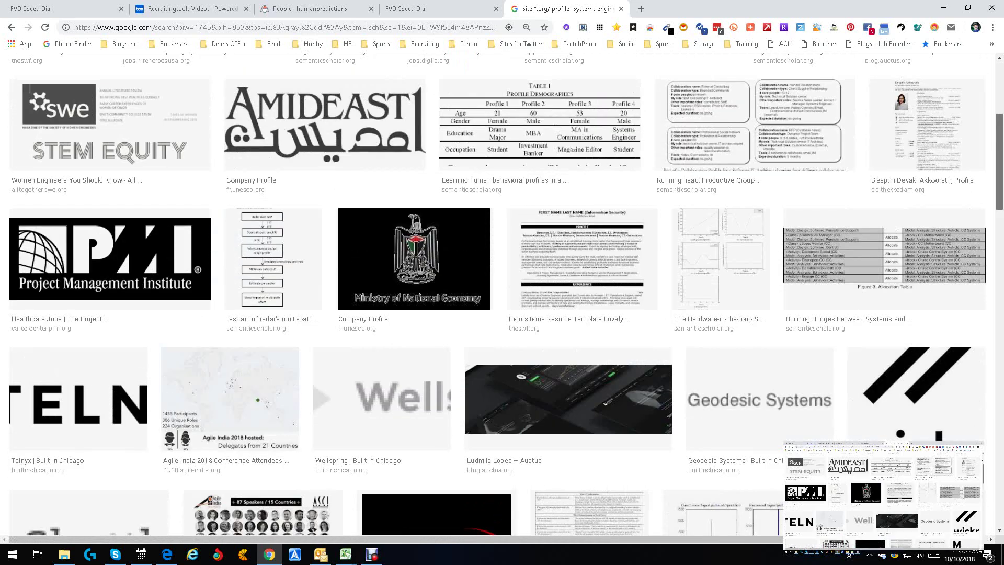
{"action": "scroll", "coordinate": [502, 293], "scroll_direction": "up", "scroll_amount": 5}
{"action": "left_click", "coordinate": [925, 382]}
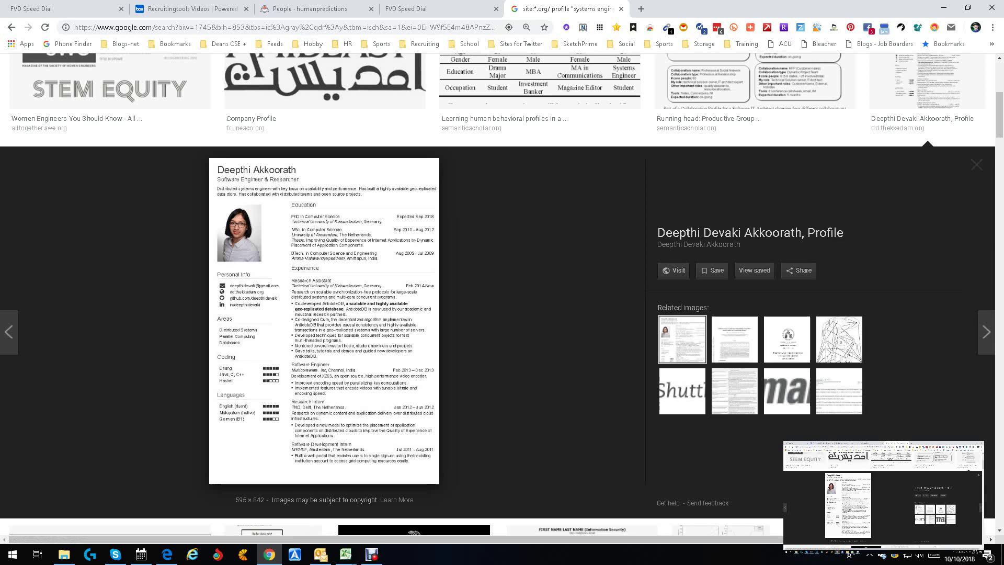
{"action": "key", "text": "Escape"}
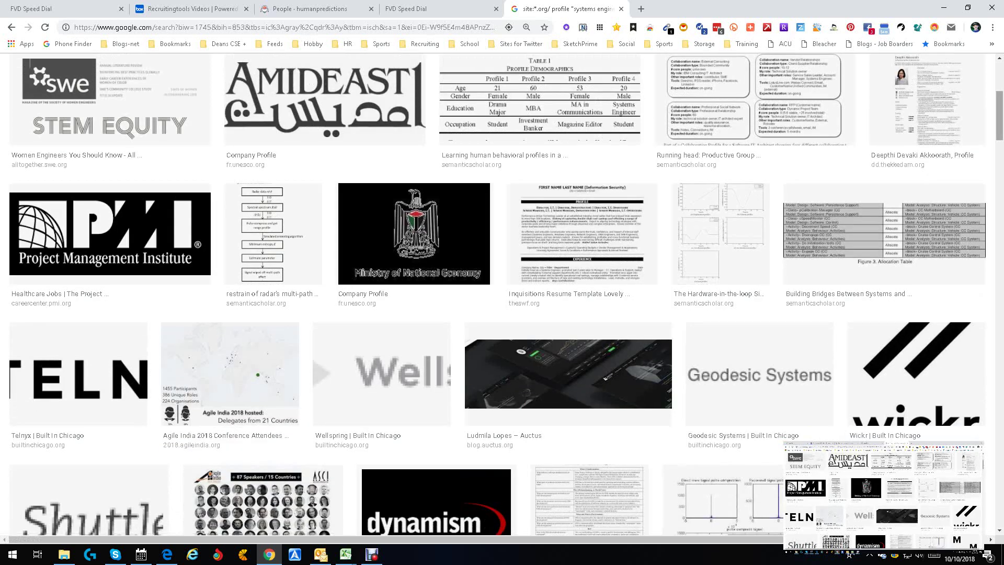
{"action": "scroll", "coordinate": [501, 293], "scroll_direction": "up", "scroll_amount": 5}
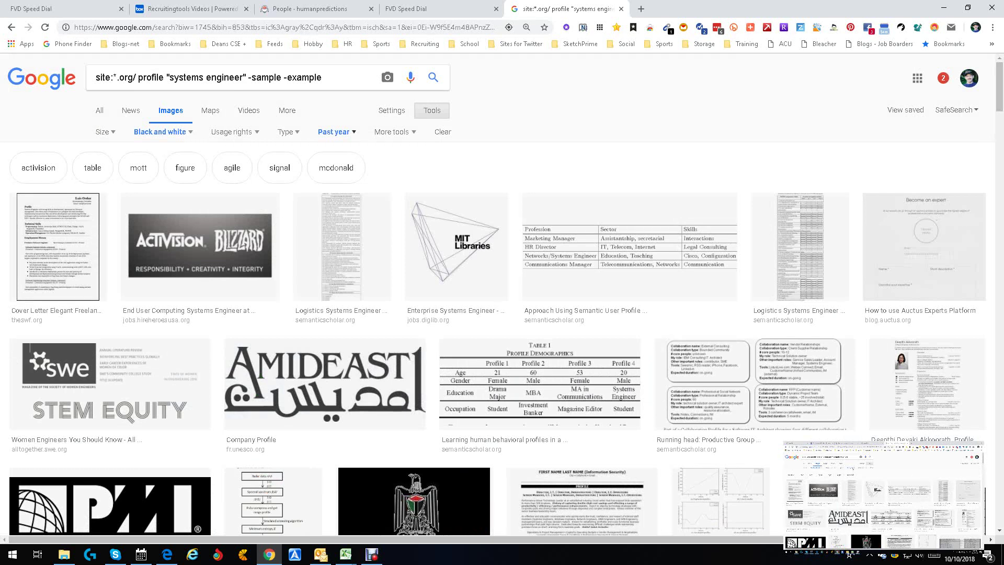
Step: Remove the time limit by setting the Time filter to Any time
{"action": "left_click", "coordinate": [337, 132]}
{"action": "left_click", "coordinate": [332, 149]}
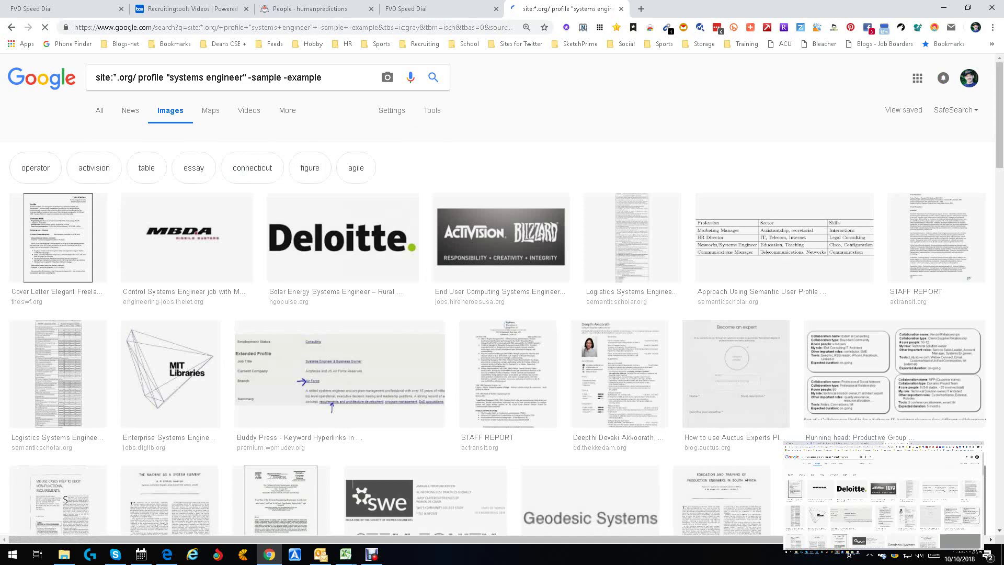
{"action": "scroll", "coordinate": [502, 301], "scroll_direction": "down", "scroll_amount": 7}
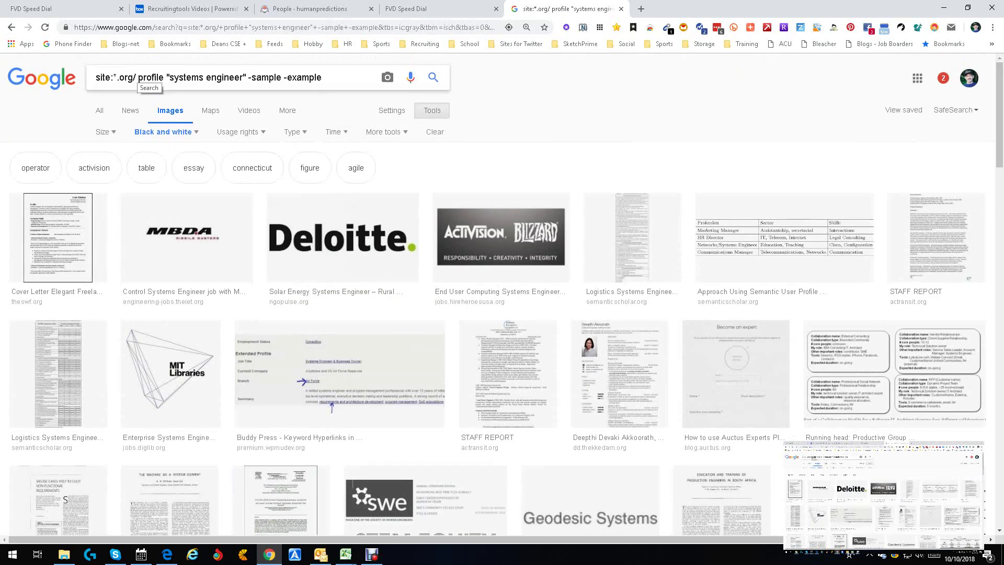
Step: Search site:*.org/profile "systems engineer" (five images), then delete profile from the query
{"action": "left_click", "coordinate": [138, 77]}
{"action": "key", "text": "BackSpace"}
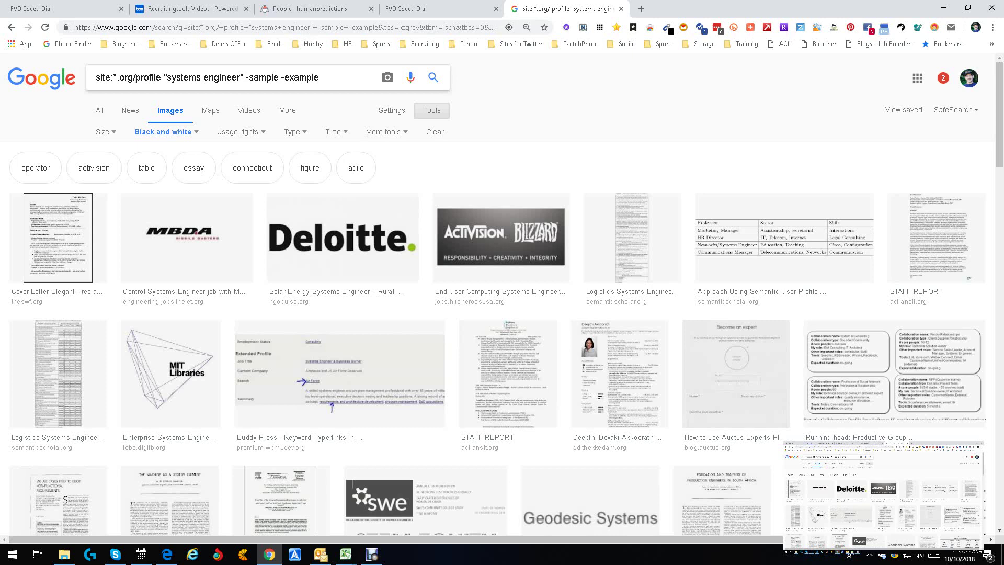
{"action": "key", "text": "Return"}
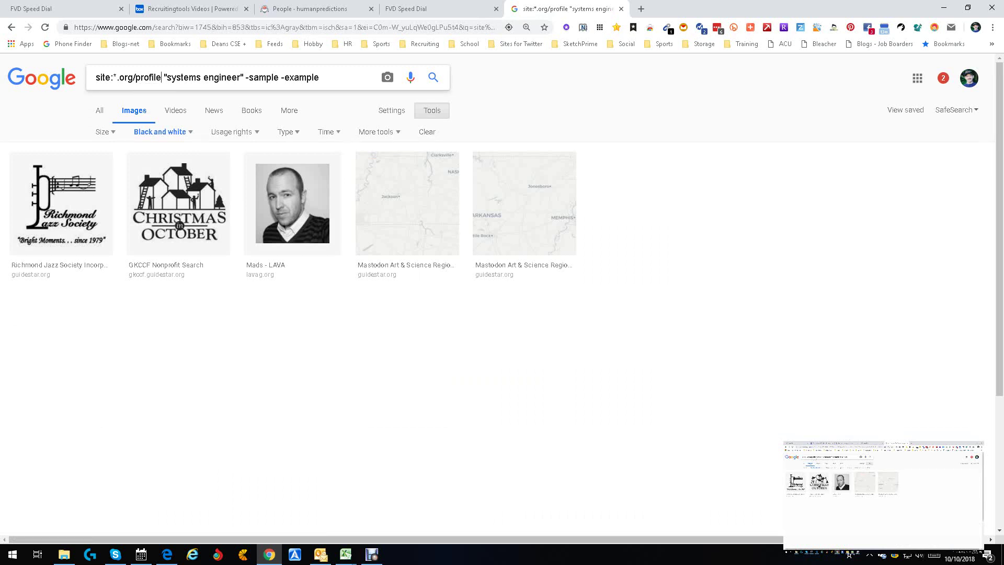
{"action": "key", "text": "BackSpace"}
{"action": "key", "text": "BackSpace"}
{"action": "key", "text": "BackSpace"}
{"action": "key", "text": "BackSpace"}
{"action": "key", "text": "BackSpace"}
{"action": "key", "text": "BackSpace"}
{"action": "key", "text": "BackSpace"}
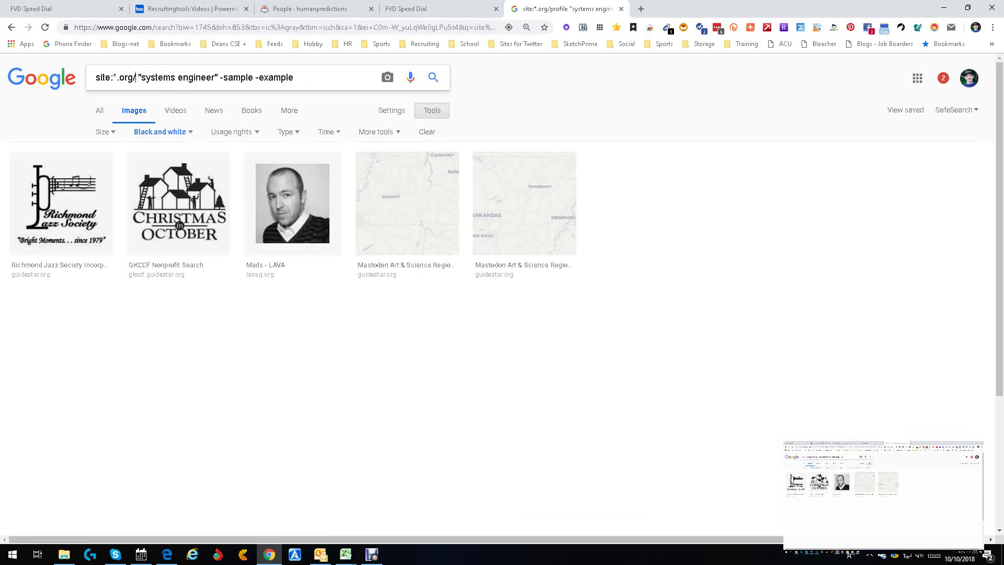
Step: Search site:*.org/bio "systems engineer" -sample -example, then close the opened engineer bio page
{"action": "type", "text": "bio"}
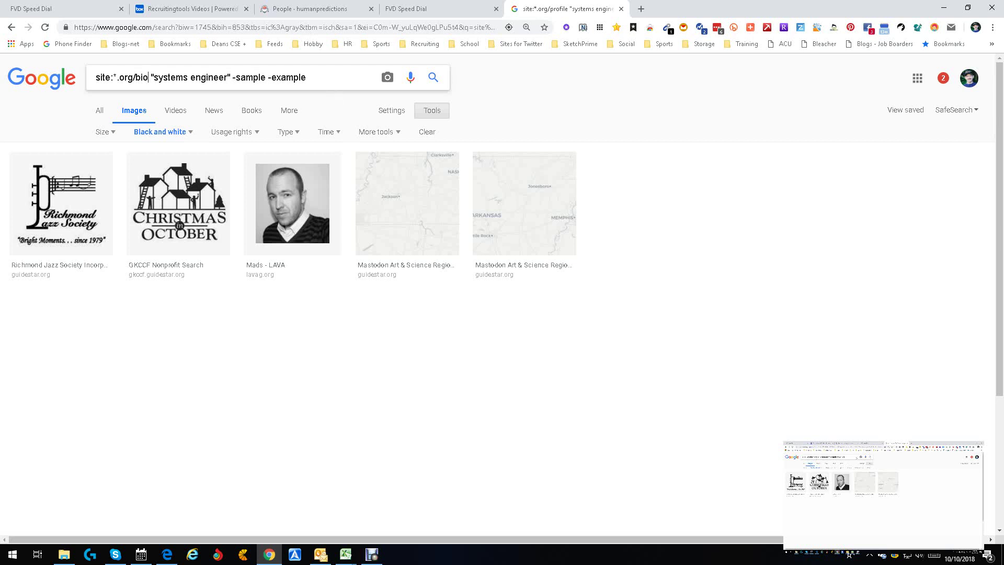
{"action": "key", "text": "Return"}
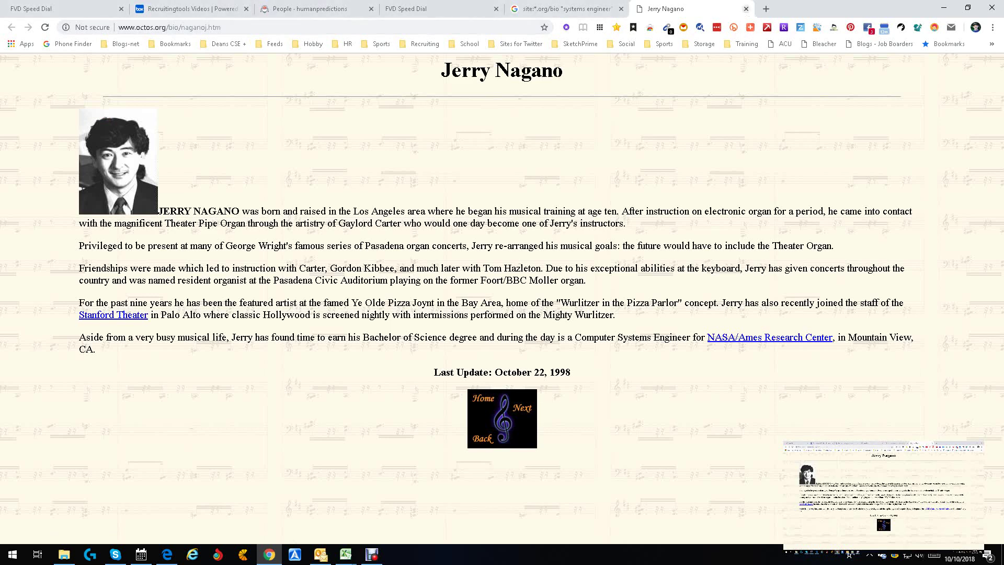
{"action": "left_click", "coordinate": [746, 9]}
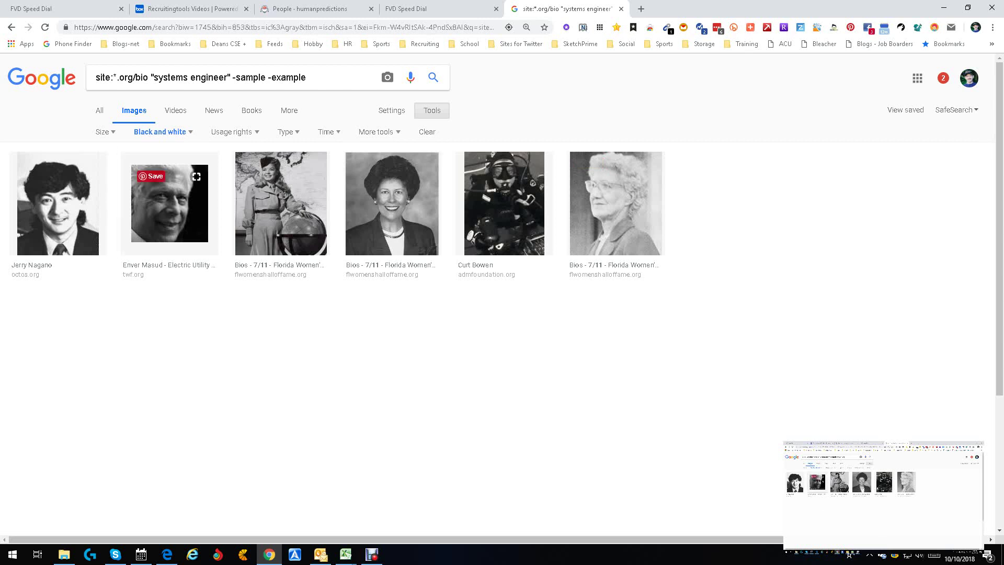
Step: Set the bio image colour filter to Any color and preview the Pacritex Biography photo
{"action": "left_click", "coordinate": [162, 131]}
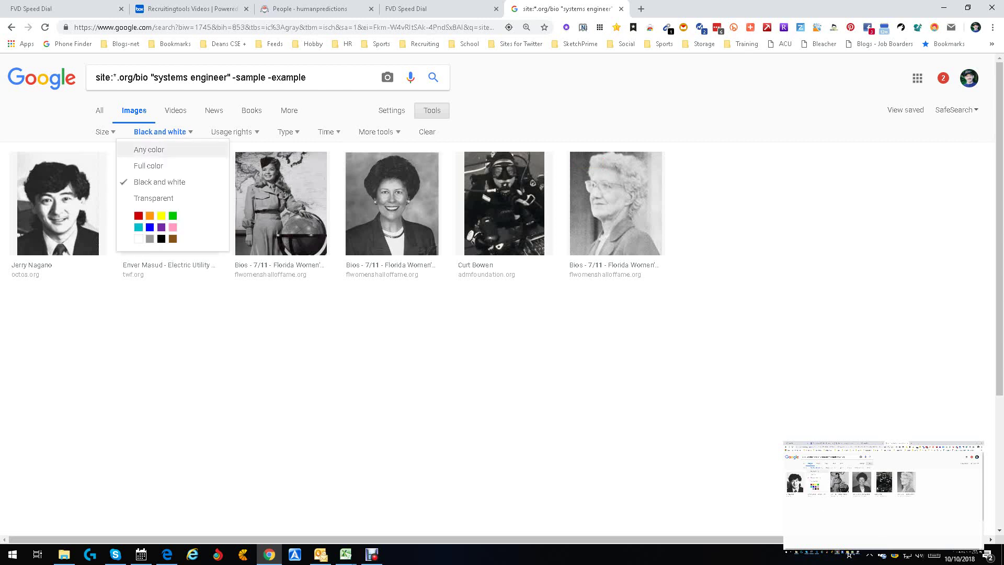
{"action": "left_click", "coordinate": [149, 150]}
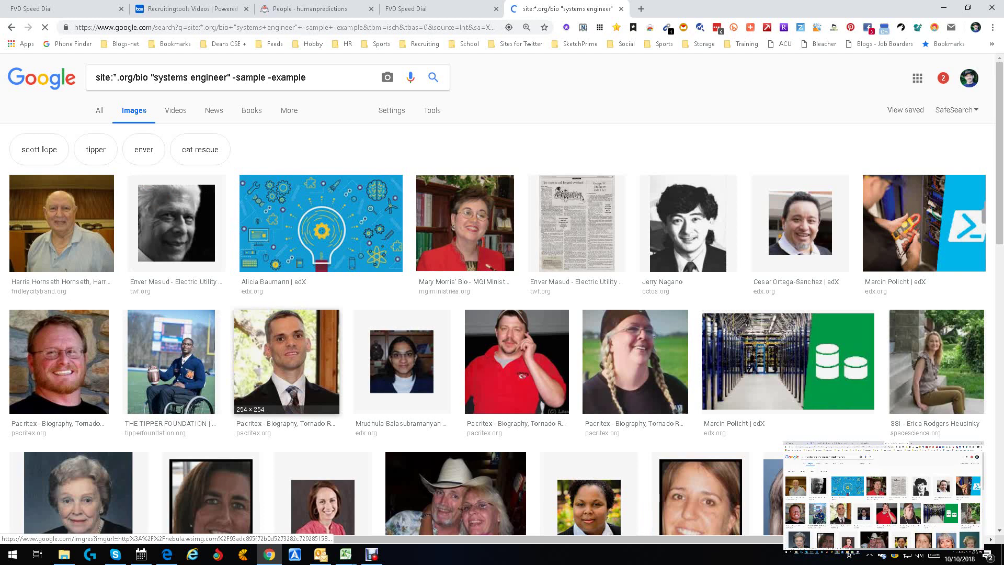
{"action": "left_click", "coordinate": [287, 360]}
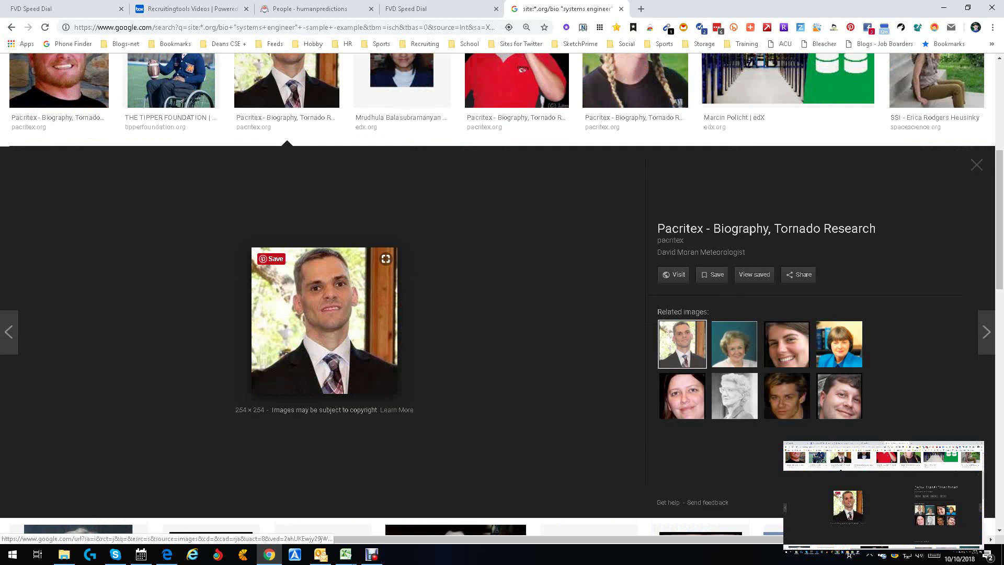
{"action": "right_click", "coordinate": [334, 312]}
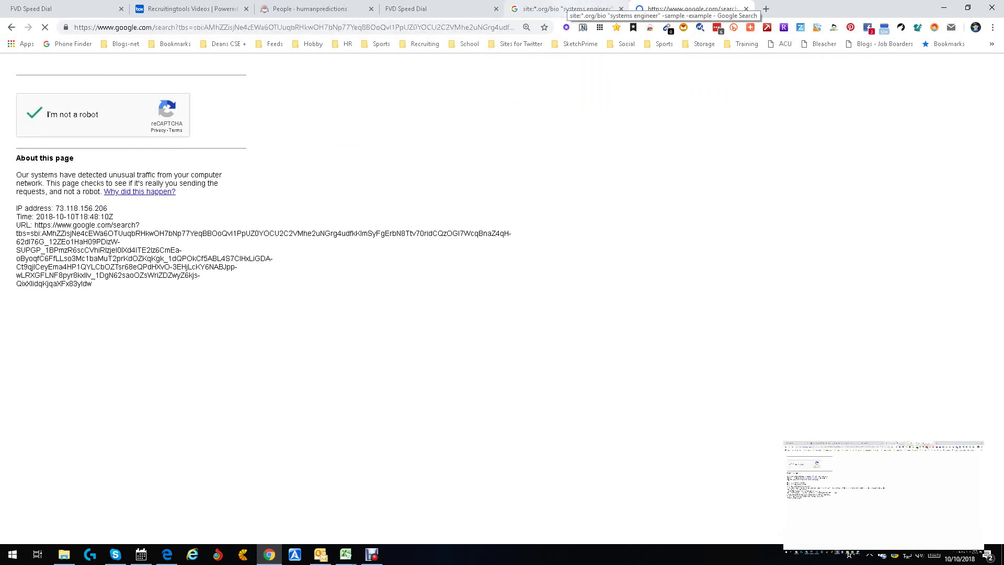
{"action": "left_click", "coordinate": [564, 9]}
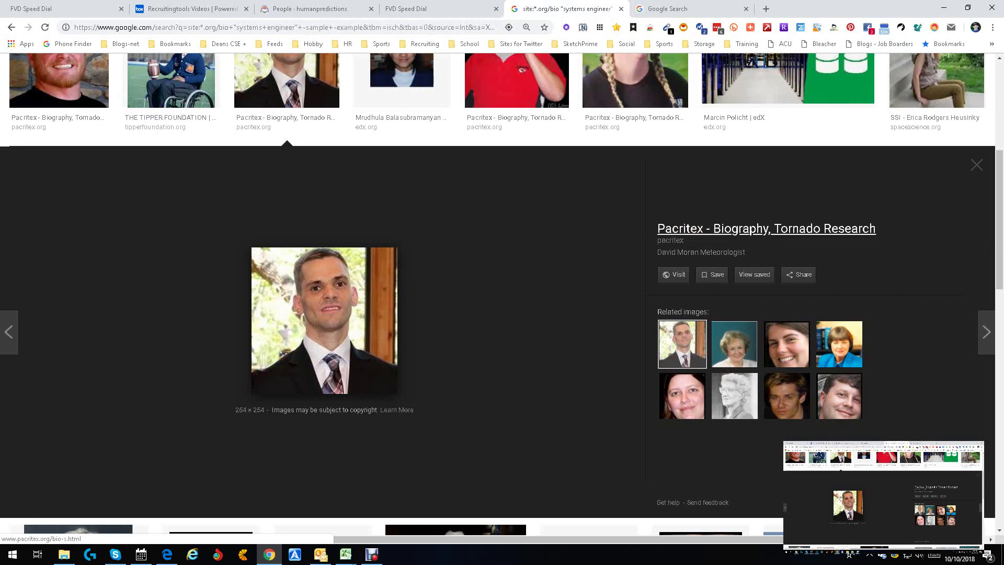
{"action": "key", "text": "ctrl+Tab"}
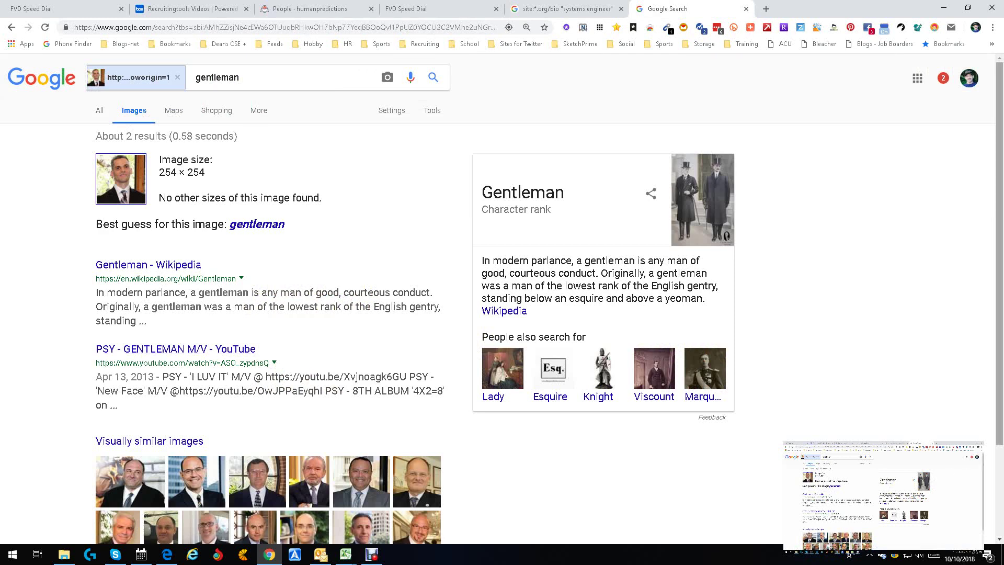
{"action": "scroll", "coordinate": [501, 301], "scroll_direction": "down", "scroll_amount": 2}
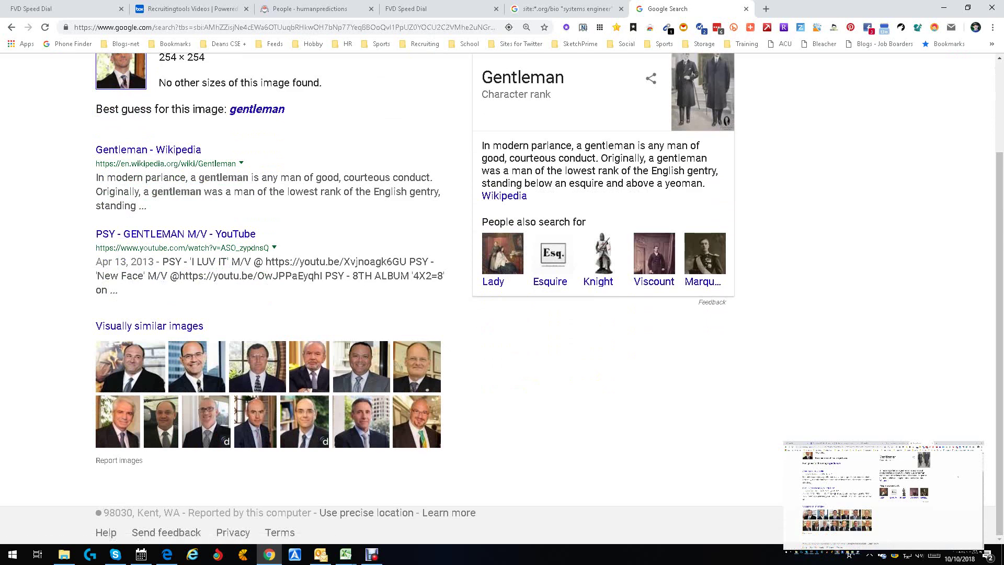
{"action": "scroll", "coordinate": [502, 303], "scroll_direction": "up", "scroll_amount": 2}
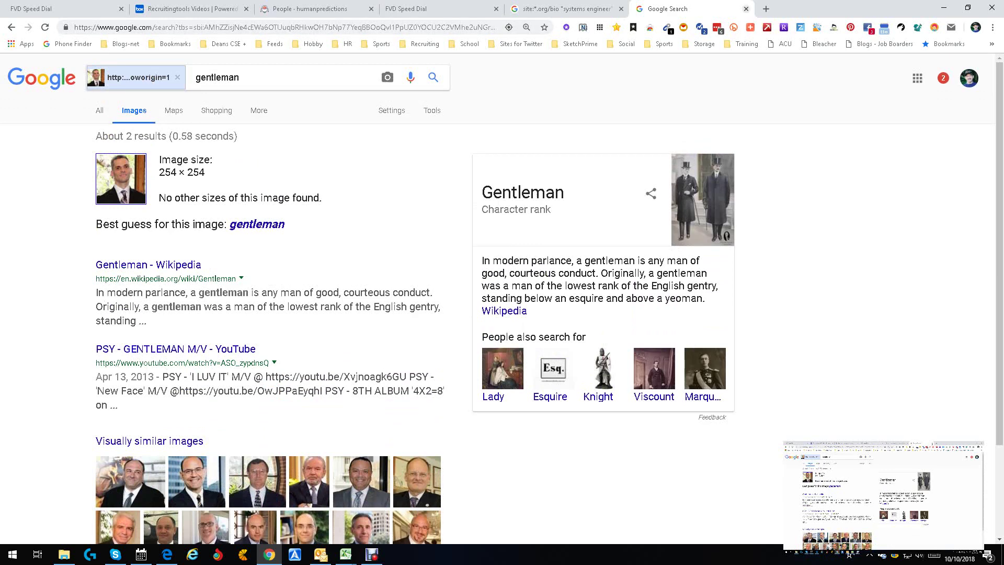
{"action": "left_click", "coordinate": [746, 8]}
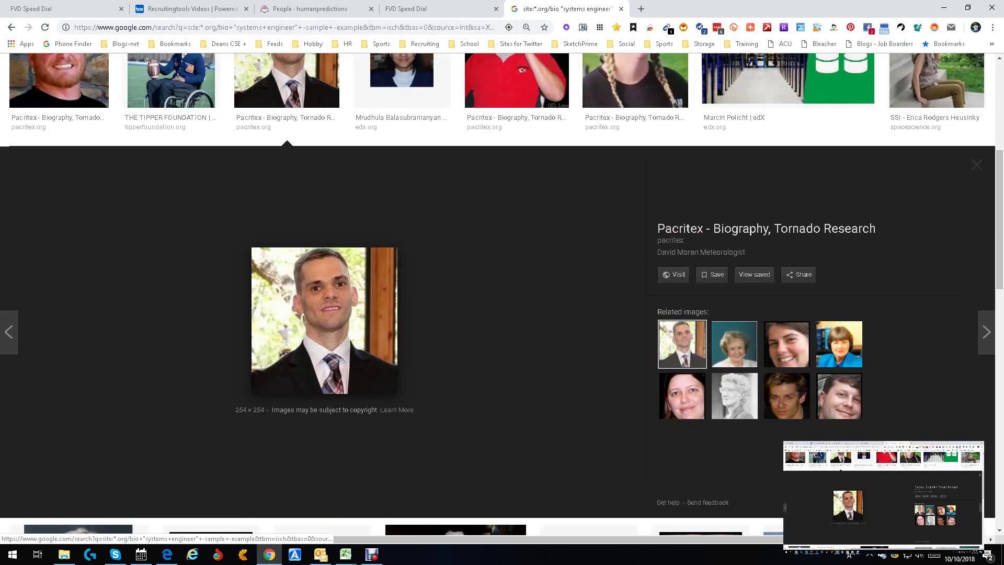
Step: Close the image preview and erase everything after site:*.org/ in the query
{"action": "left_click", "coordinate": [976, 164]}
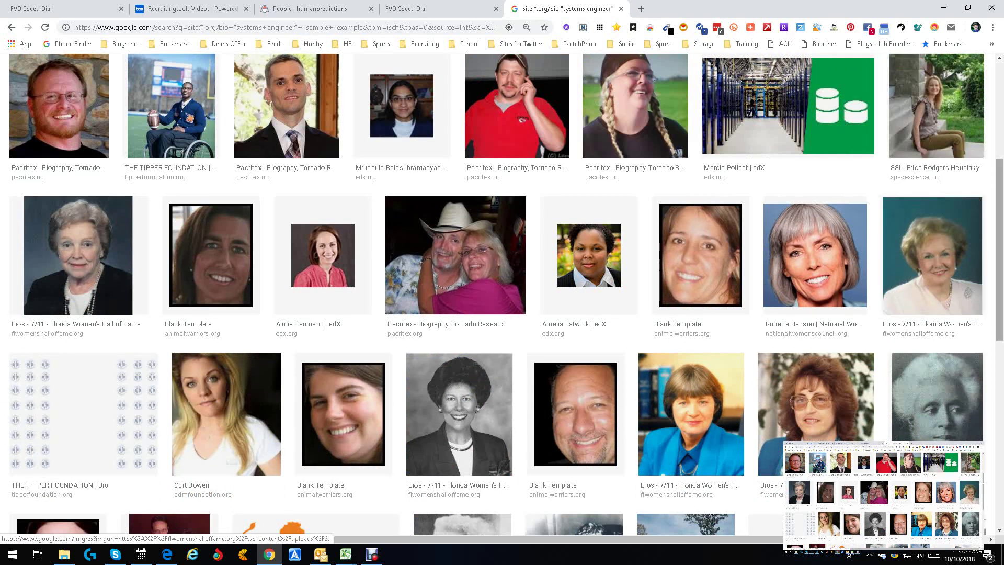
{"action": "scroll", "coordinate": [502, 293], "scroll_direction": "up", "scroll_amount": 5}
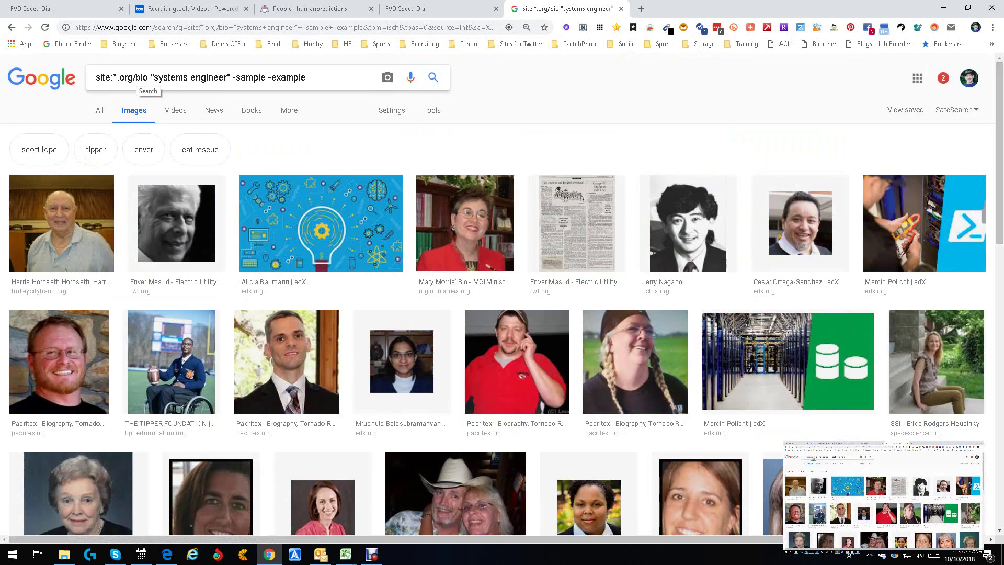
{"action": "left_click_drag", "start_coordinate": [150, 77], "coordinate": [306, 77]}
{"action": "key", "text": "BackSpace"}
{"action": "key", "text": "BackSpace"}
{"action": "key", "text": "BackSpace"}
{"action": "key", "text": "BackSpace"}
{"action": "key", "text": "BackSpace"}
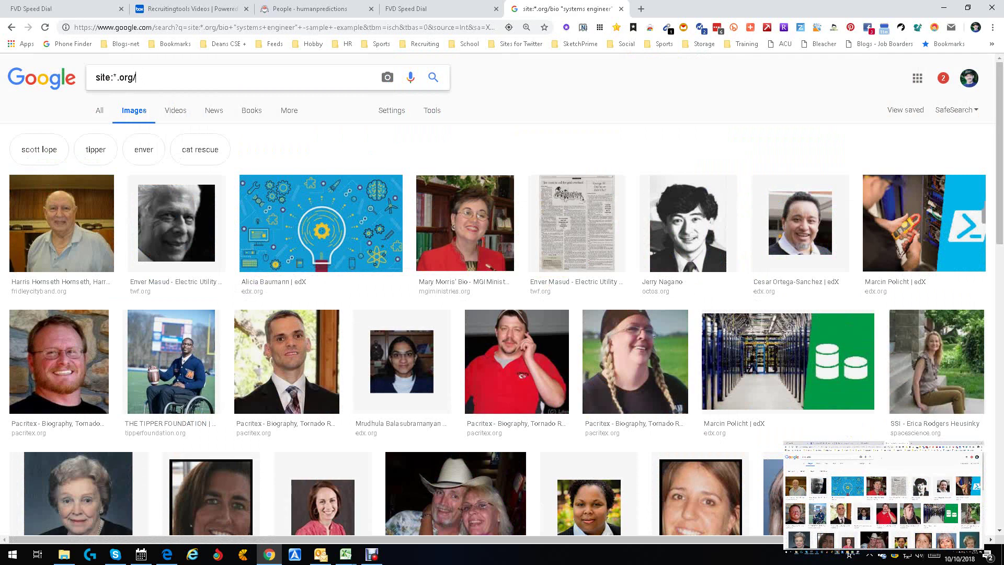
Step: Search site:*.com/resume and view its All web results (about 5,460,000)
{"action": "type", "text": "resume"}
{"action": "left_click", "coordinate": [134, 78]}
{"action": "key", "text": "BackSpace"}
{"action": "key", "text": "BackSpace"}
{"action": "key", "text": "BackSpace"}
{"action": "type", "text": "com"}
{"action": "key", "text": "Return"}
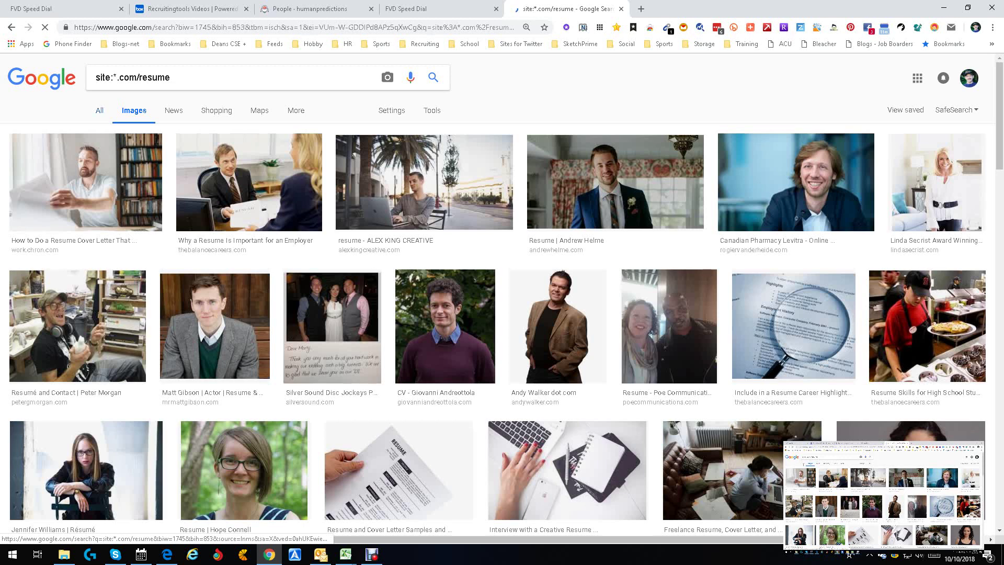
{"action": "left_click", "coordinate": [99, 110]}
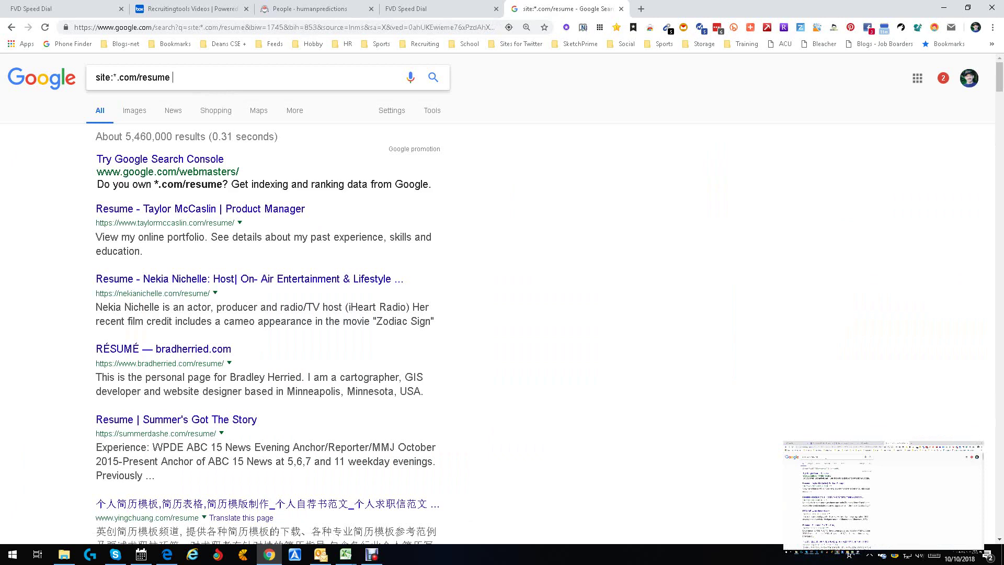
Step: Add developer and -sample -example to the .com resume query, getting about 101,000 results
{"action": "type", "text": "developer"}
{"action": "key", "text": "Return"}
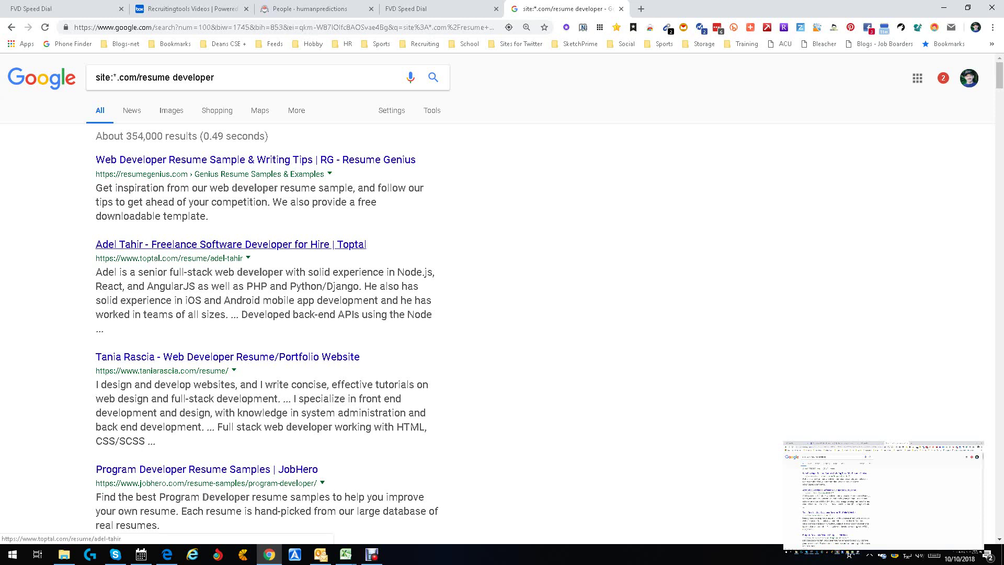
{"action": "left_click", "coordinate": [215, 78]}
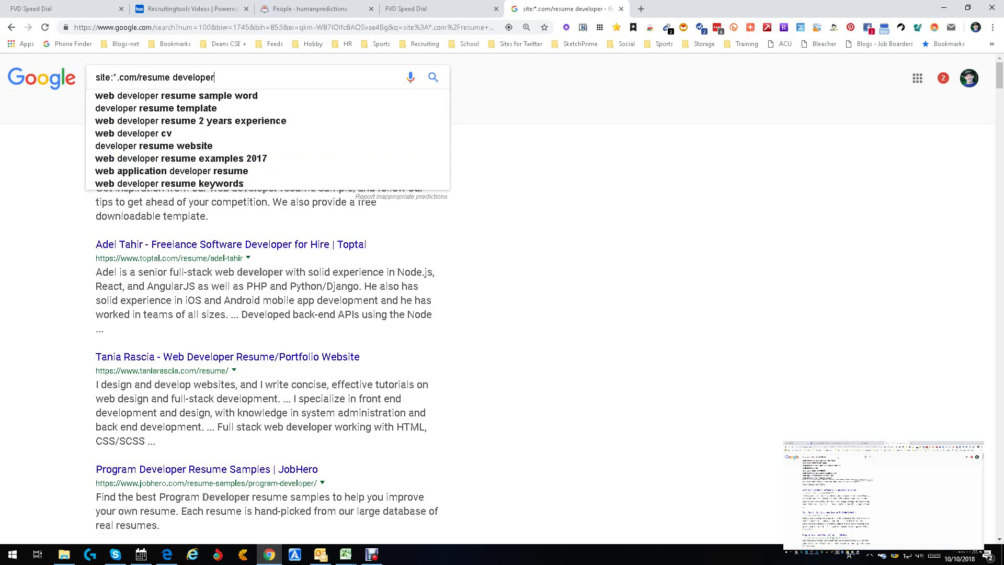
{"action": "type", "text": "-sampl"}
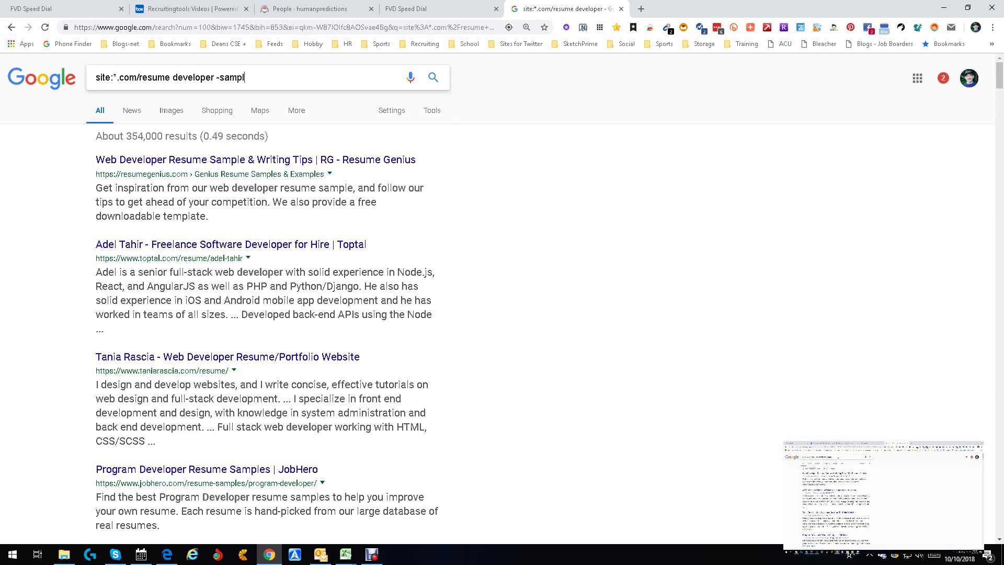
{"action": "type", "text": "e -example"}
{"action": "key", "text": "Return"}
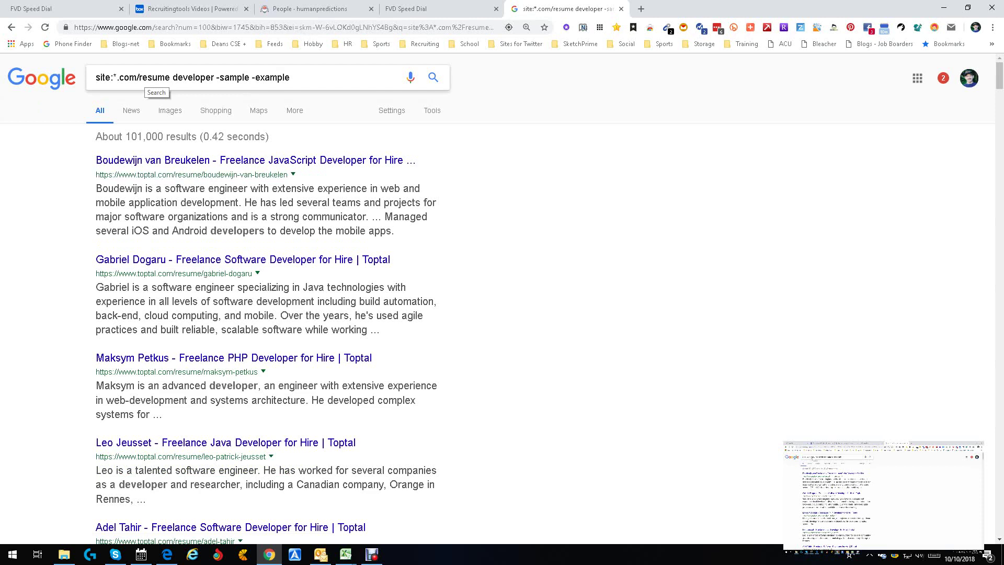
Step: Try site:*.com/*/resume (about 15 results), then search site:*.com/resumes developer -sample -example instead
{"action": "left_click", "coordinate": [139, 78]}
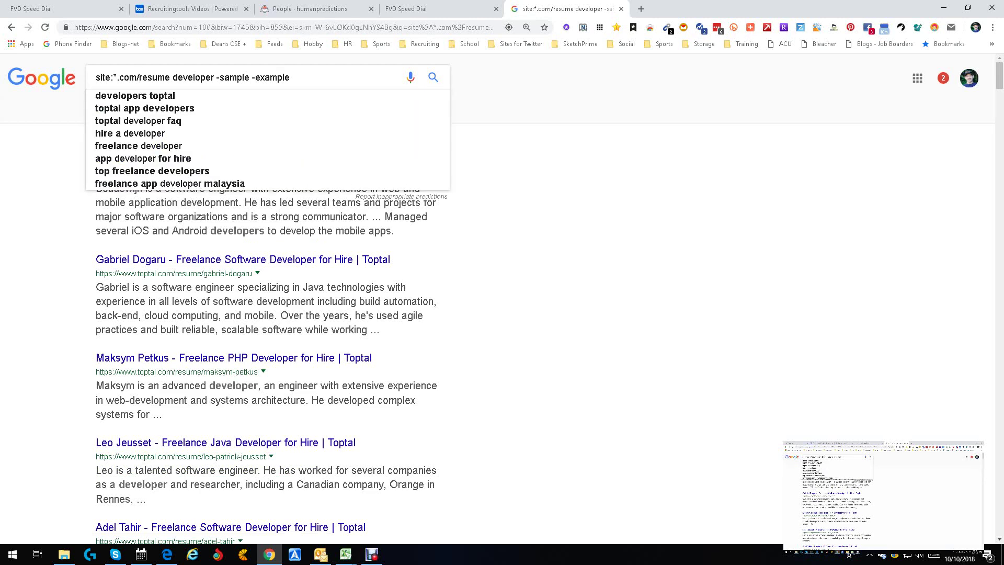
{"action": "type", "text": "*"}
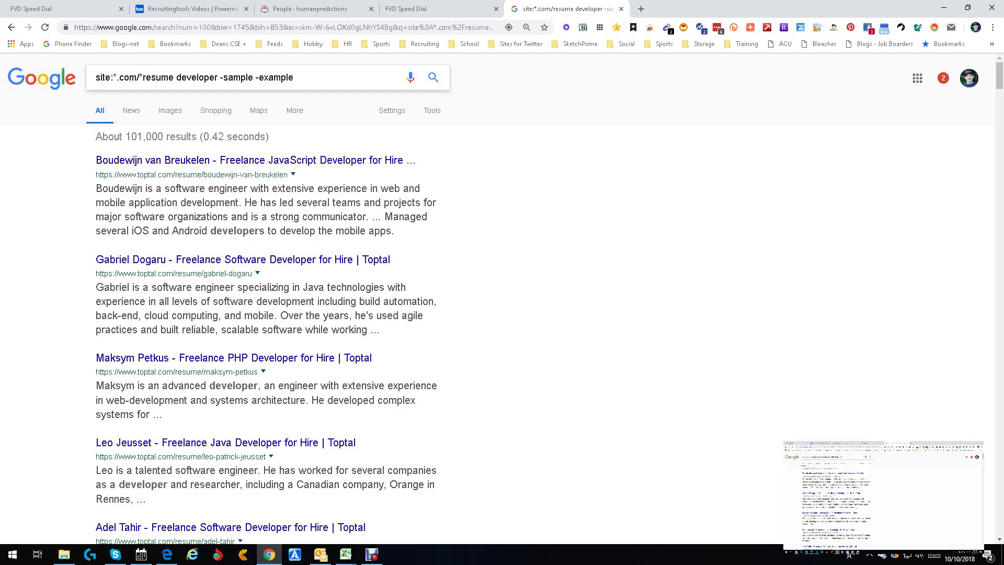
{"action": "type", "text": "/"}
{"action": "key", "text": "Return"}
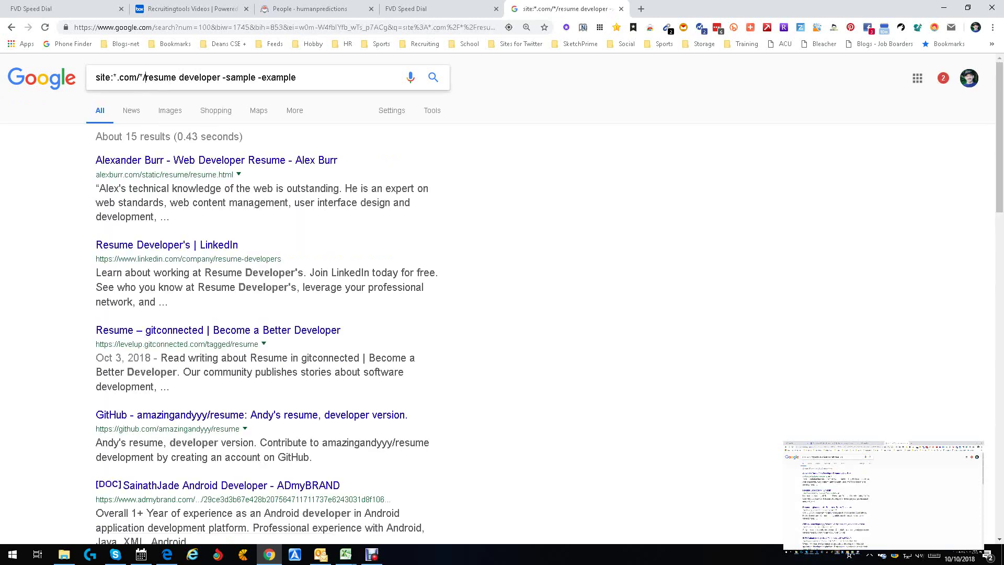
{"action": "key", "text": "BackSpace"}
{"action": "key", "text": "BackSpace"}
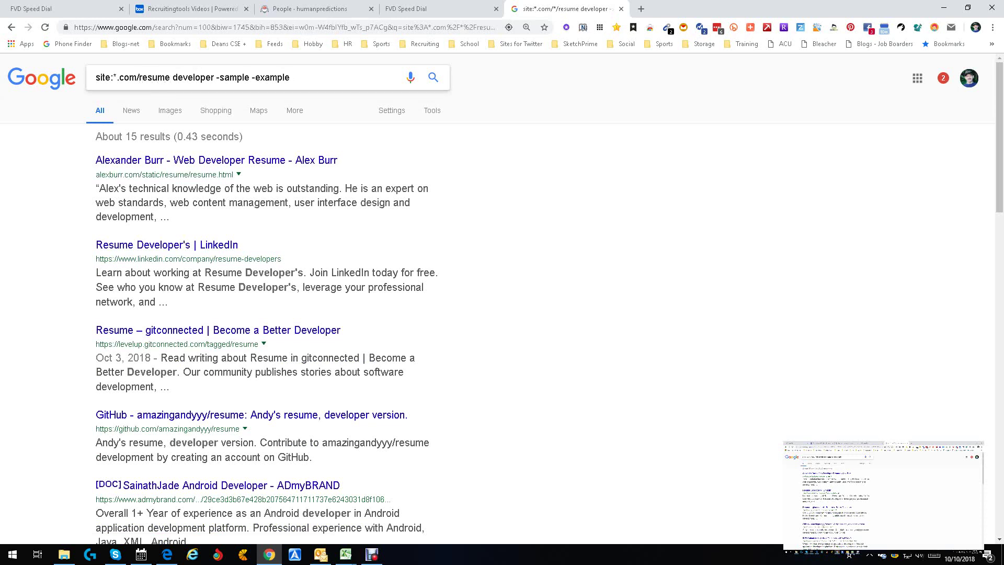
{"action": "type", "text": "s"}
{"action": "key", "text": "Return"}
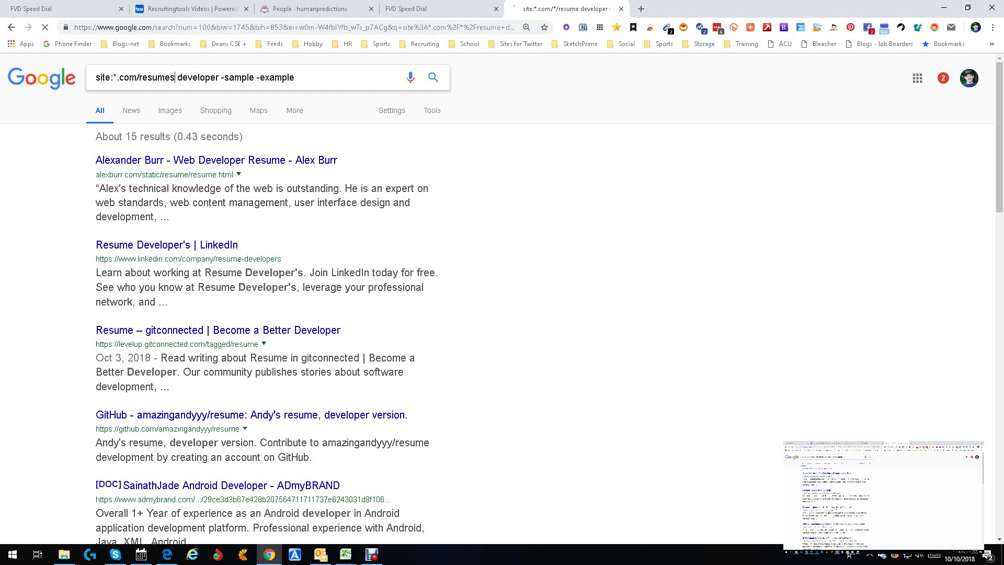